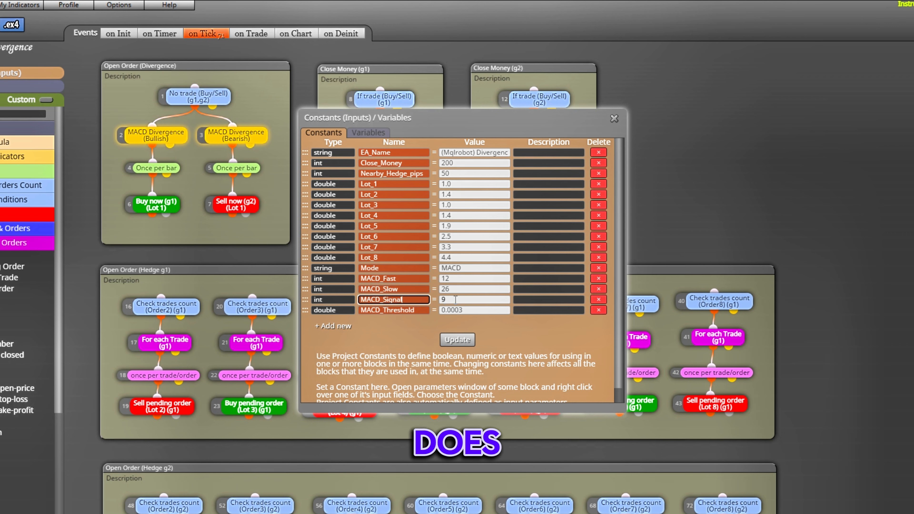
- Review the project's constants, including the MACD_Threshold value, and its variables, and close the constants and variables dialog
left_click(466, 309)
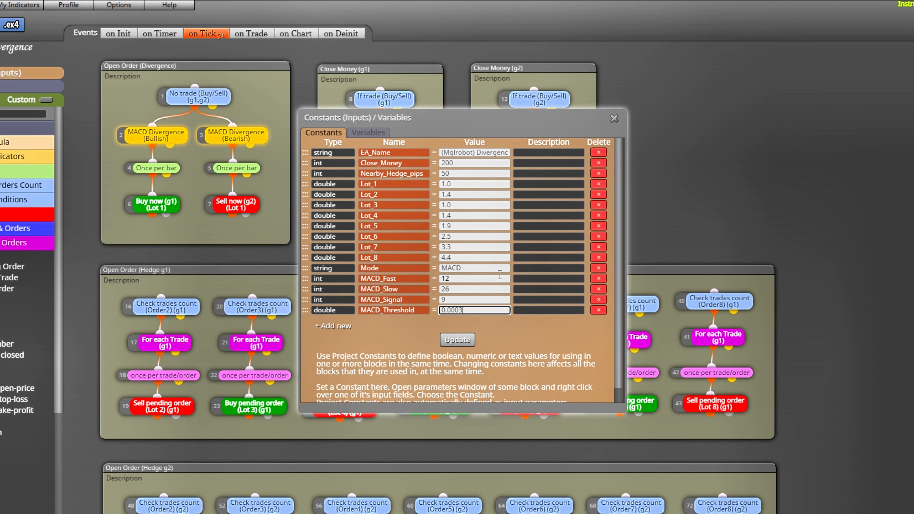
scroll(500, 276, "down", 1)
scroll(511, 282, "up", 1)
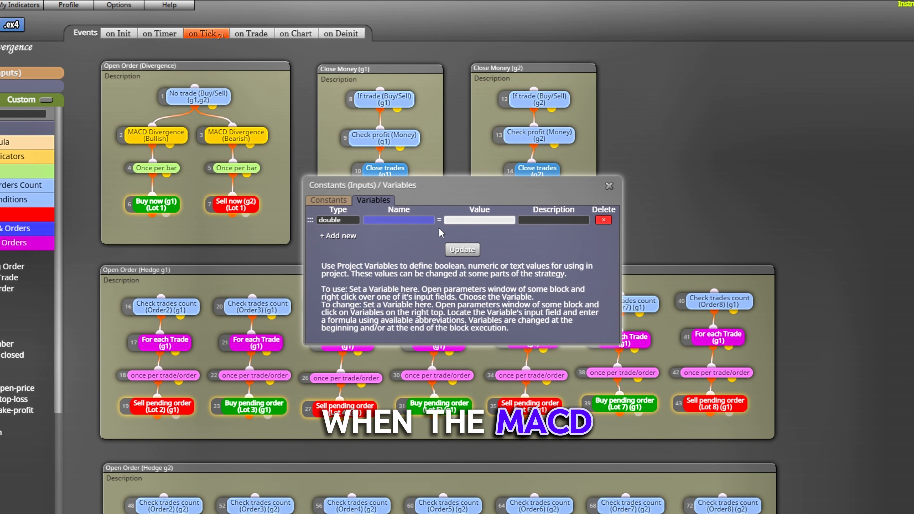
left_click(609, 186)
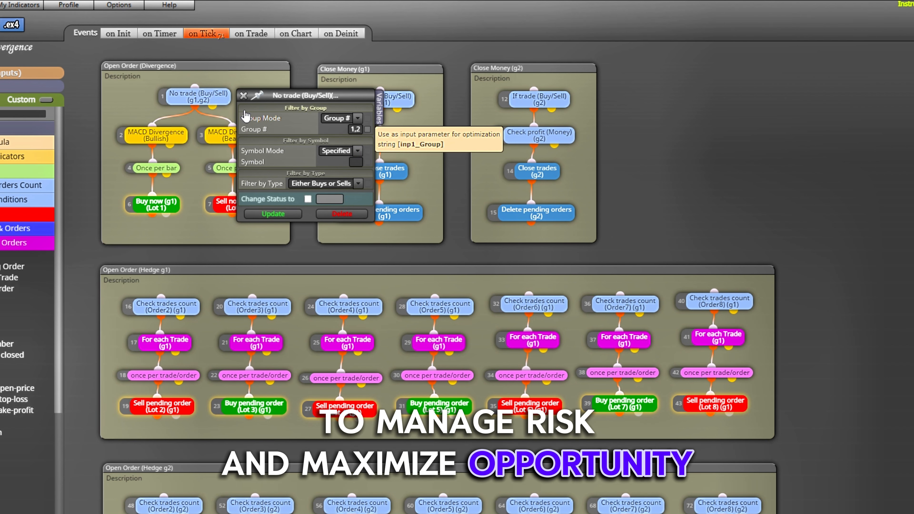
- Close the No trade block's settings and inspect the parameters of the bullish MACD Divergence block in Open Order (Divergence)
left_click(243, 95)
left_click(146, 136)
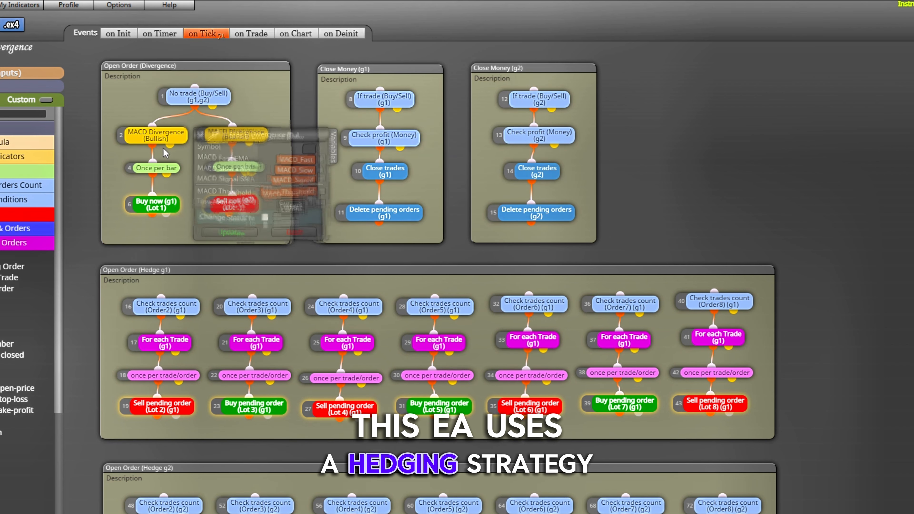
scroll(26, 252, "down", 4)
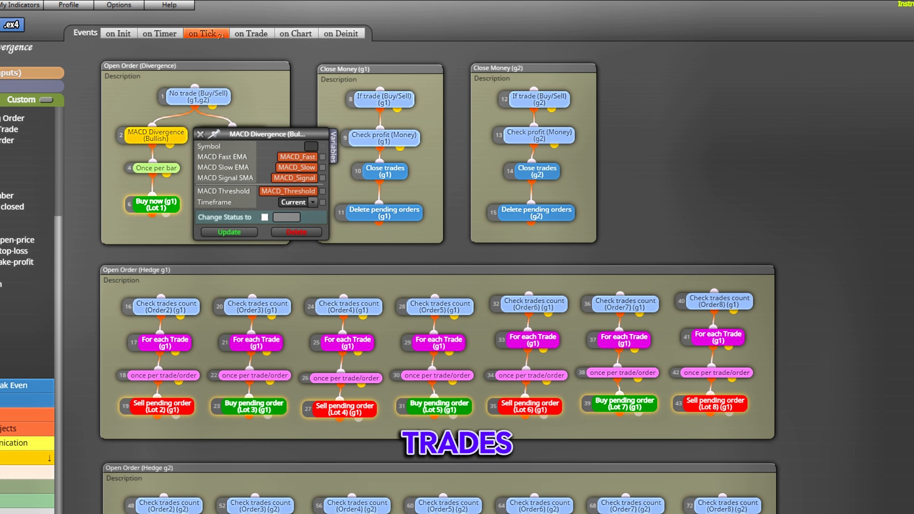
scroll(27, 252, "up", 4)
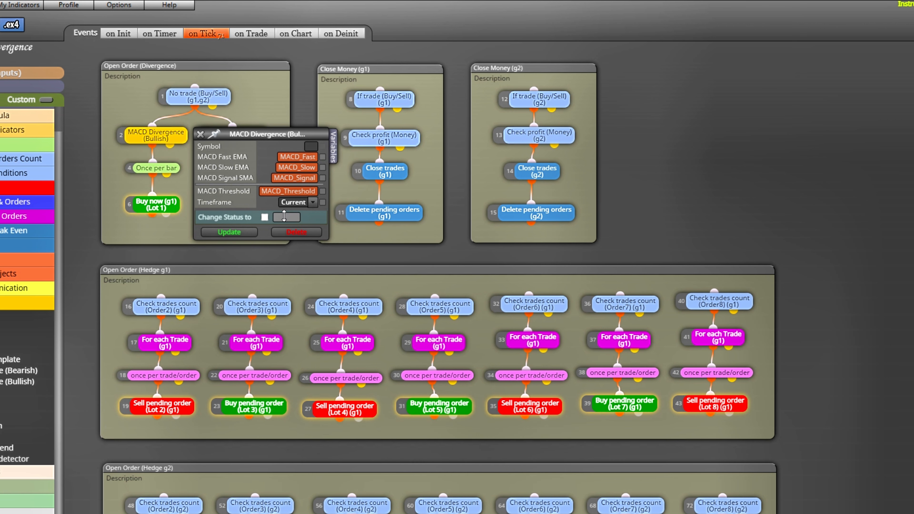
left_click(199, 135)
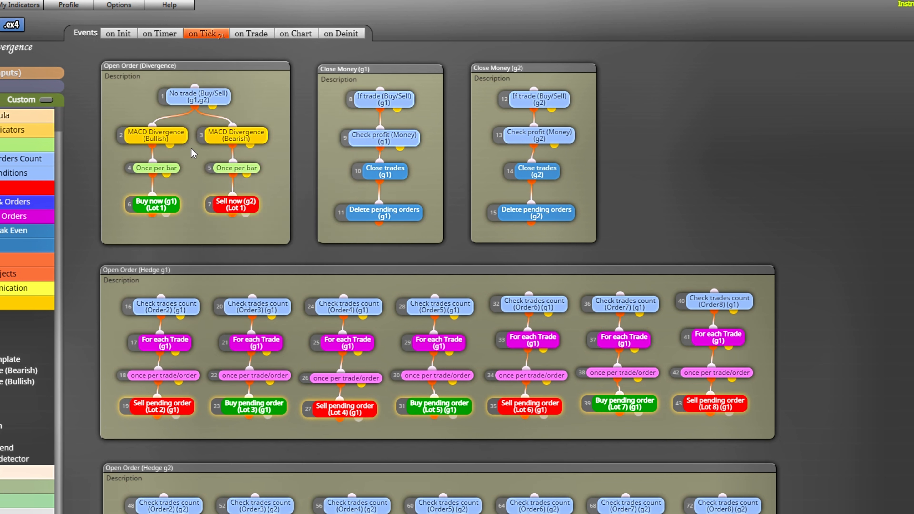
- Inspect the settings of the Once per bar and Buy now (g1) blocks in the bullish divergence branch
left_click(162, 169)
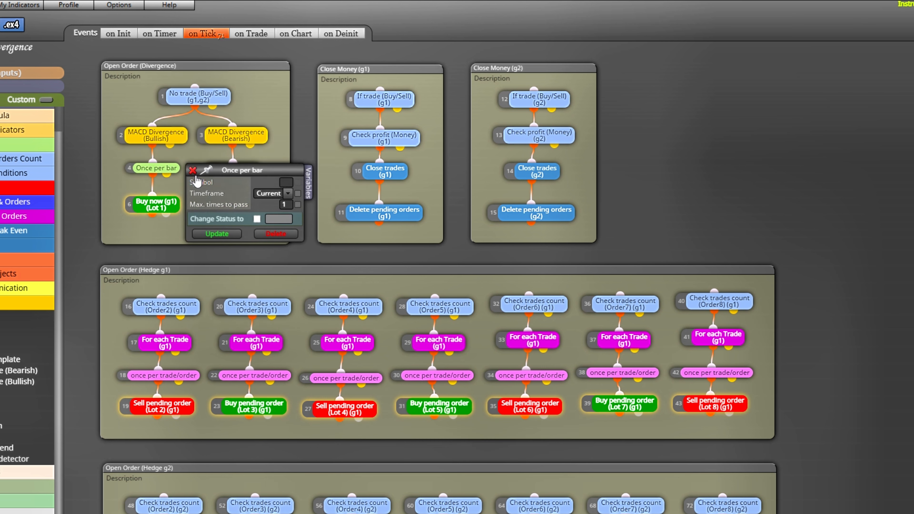
left_click(193, 170)
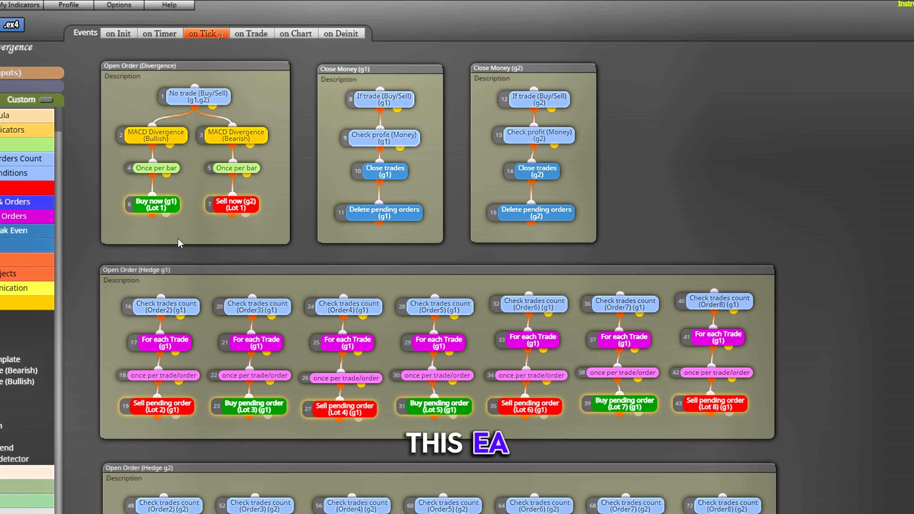
left_click(156, 204)
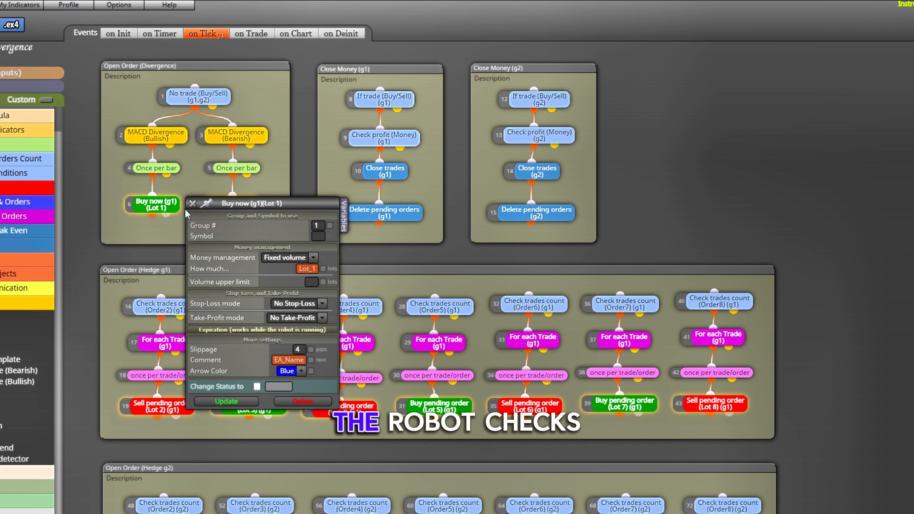
left_click(192, 204)
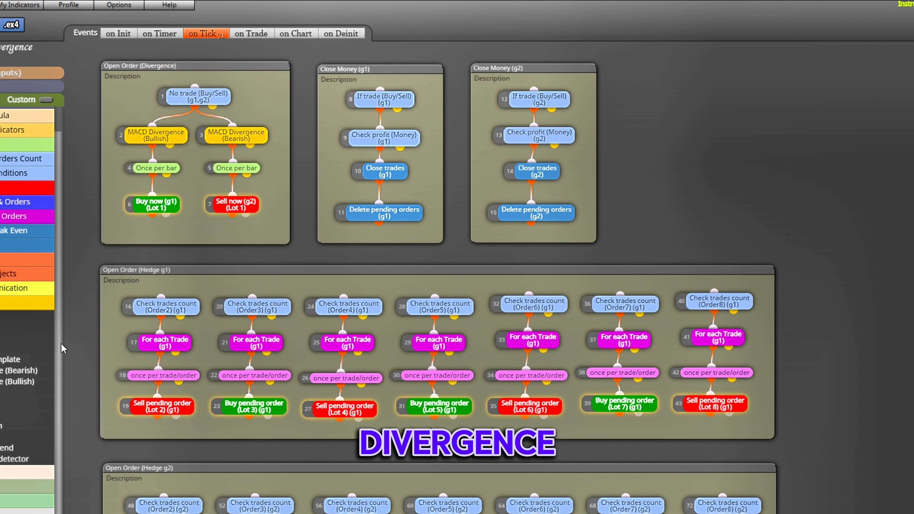
- Inspect the settings of the MACD Divergence, Once per bar and Sell now (g2) blocks in the bearish branch
left_click(243, 136)
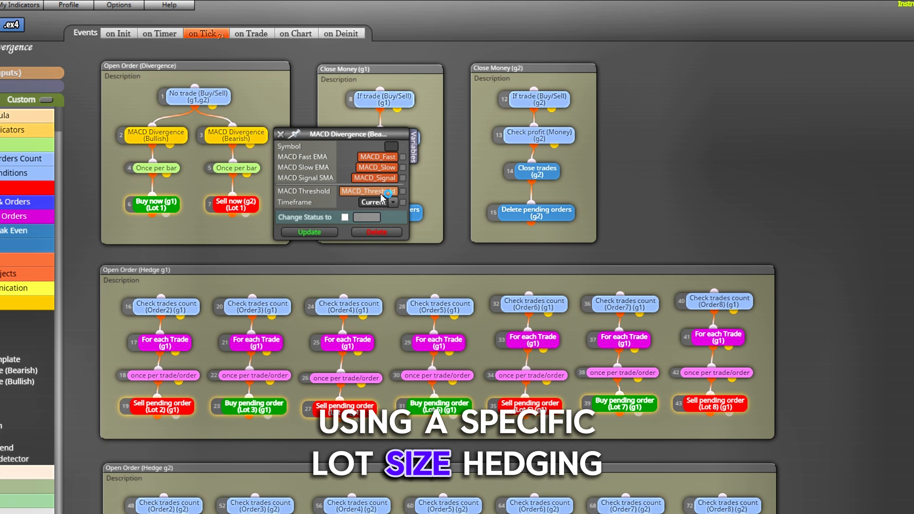
left_click(281, 134)
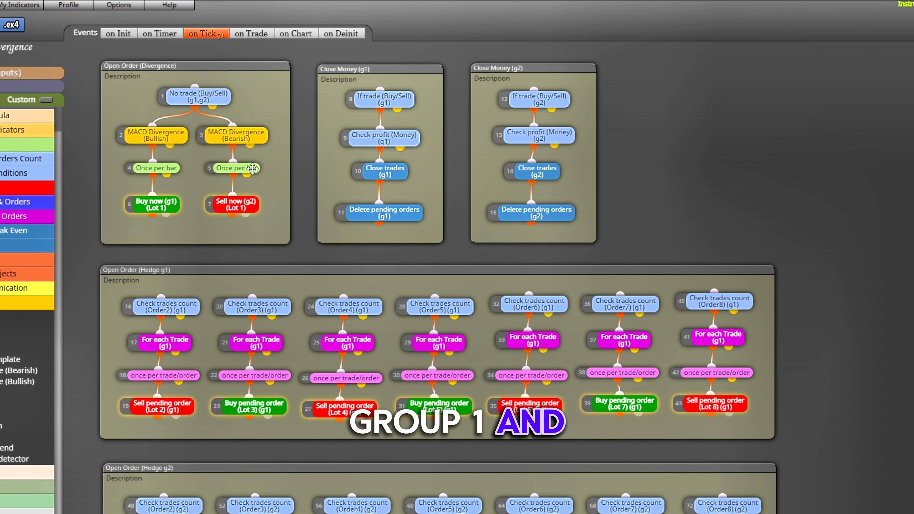
left_click(251, 169)
left_click(273, 170)
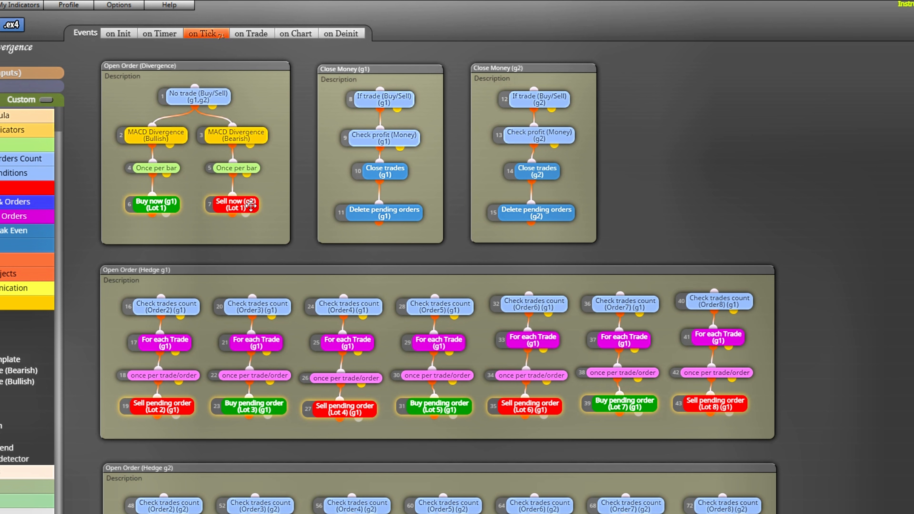
left_click(235, 205)
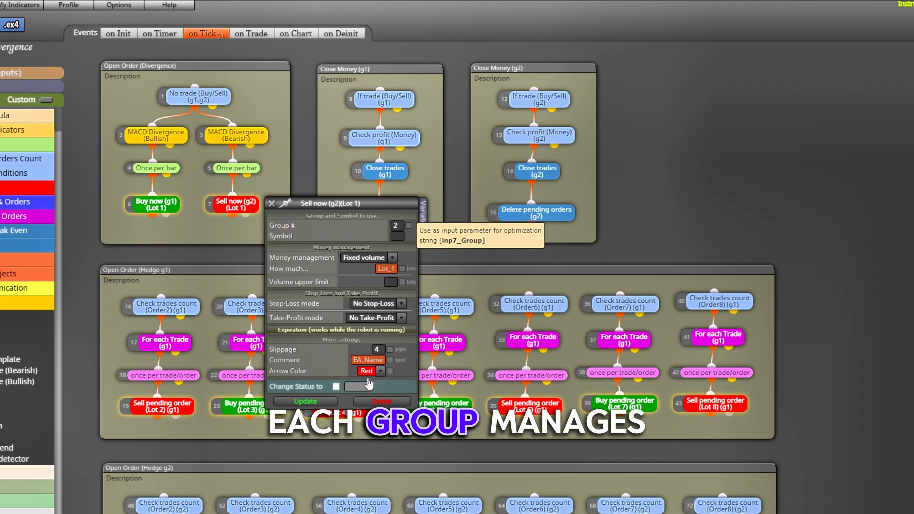
left_click(272, 203)
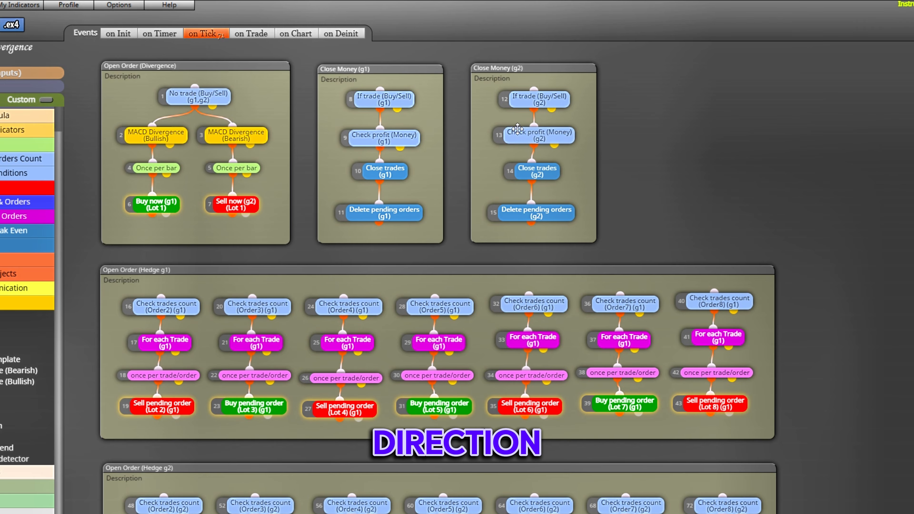
- Inspect the settings of the If trade and Check profit (Money) blocks in the Close Money (g1) group
scroll(615, 186, "down", 3)
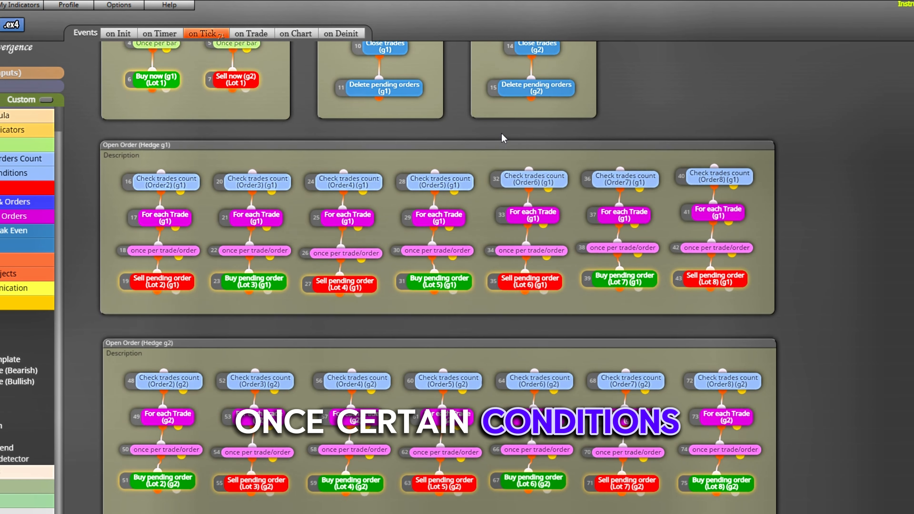
scroll(512, 139, "up", 3)
left_click(399, 96)
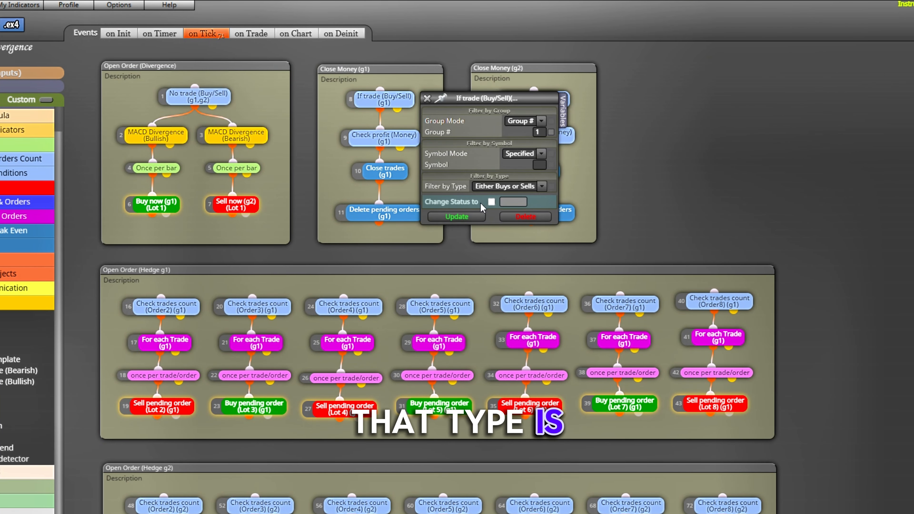
left_click(427, 98)
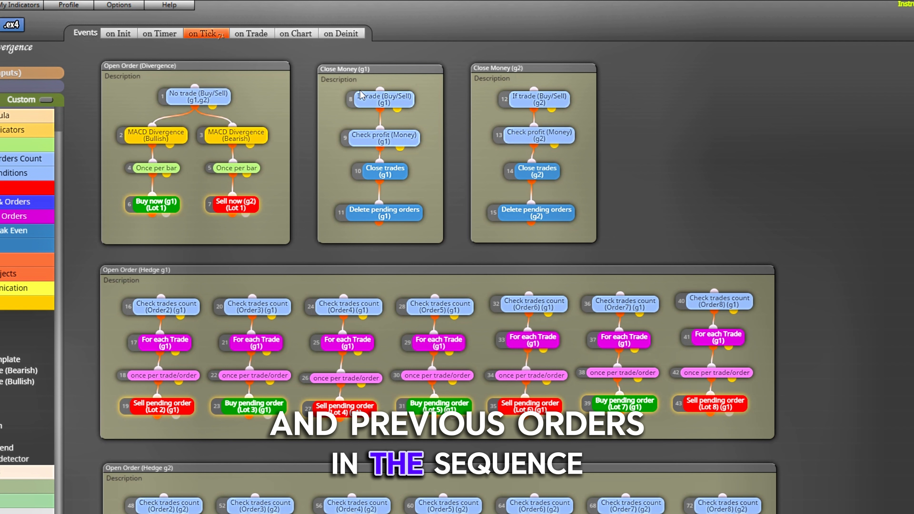
left_click(392, 140)
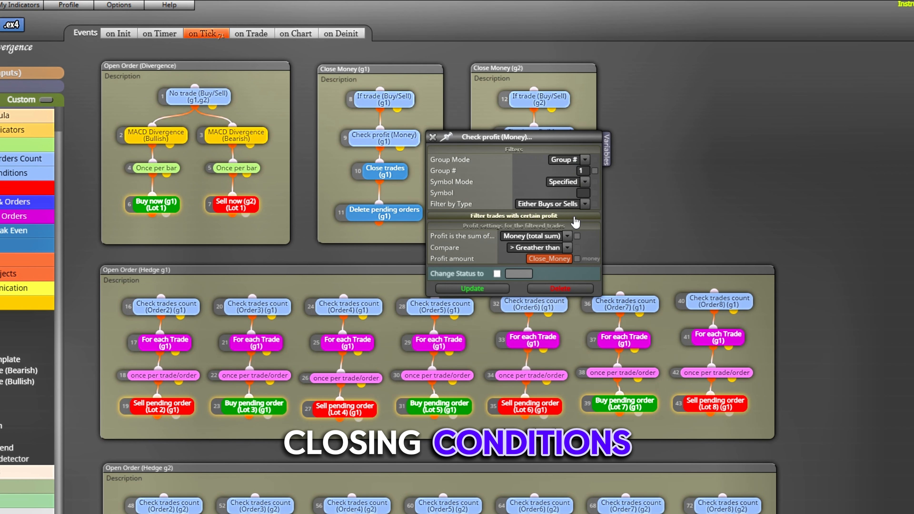
left_click(433, 137)
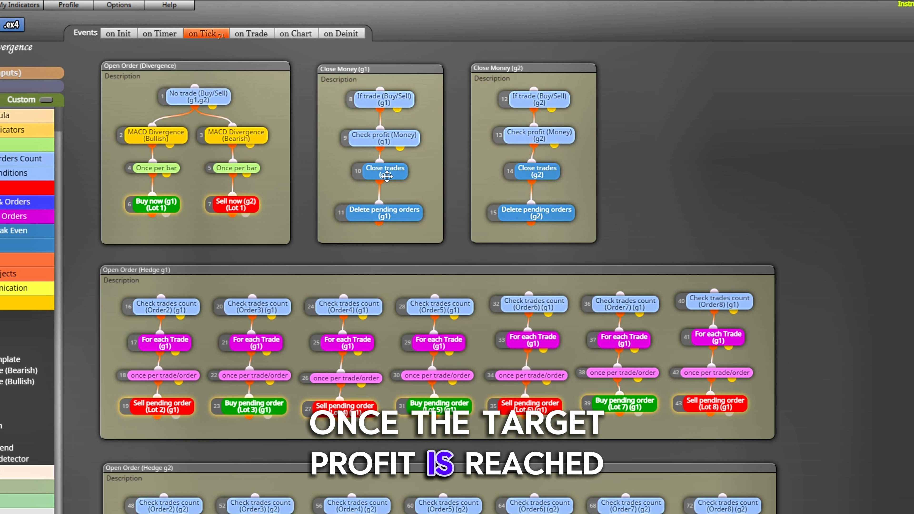
- Inspect the settings of the Close trades and Delete pending orders blocks in the Close Money (g1) group
left_click(384, 172)
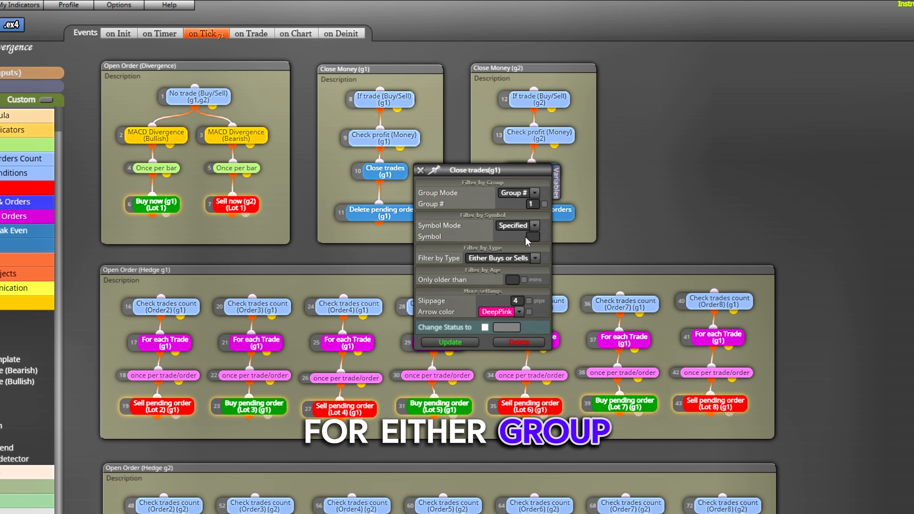
left_click(420, 170)
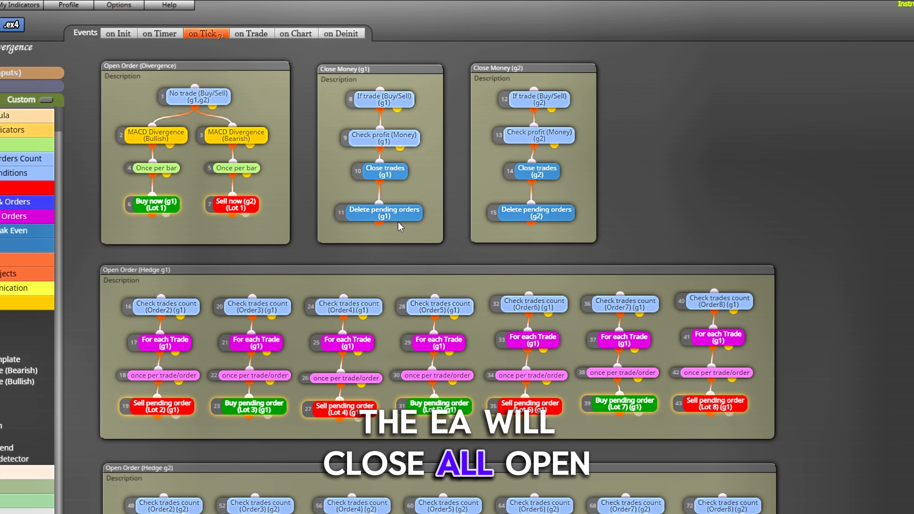
left_click(384, 213)
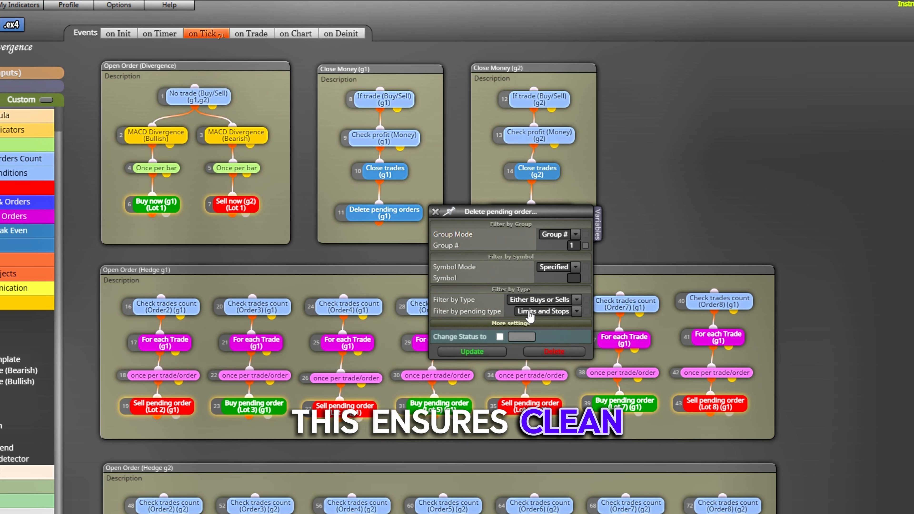
left_click(436, 213)
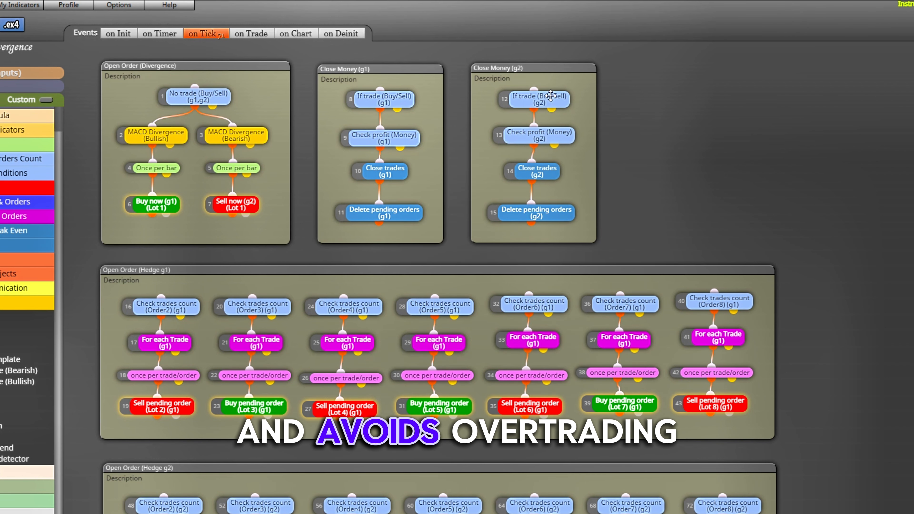
- Inspect the settings of the If trade and Check profit (Money) blocks in the Close Money (g2) group
left_click(549, 96)
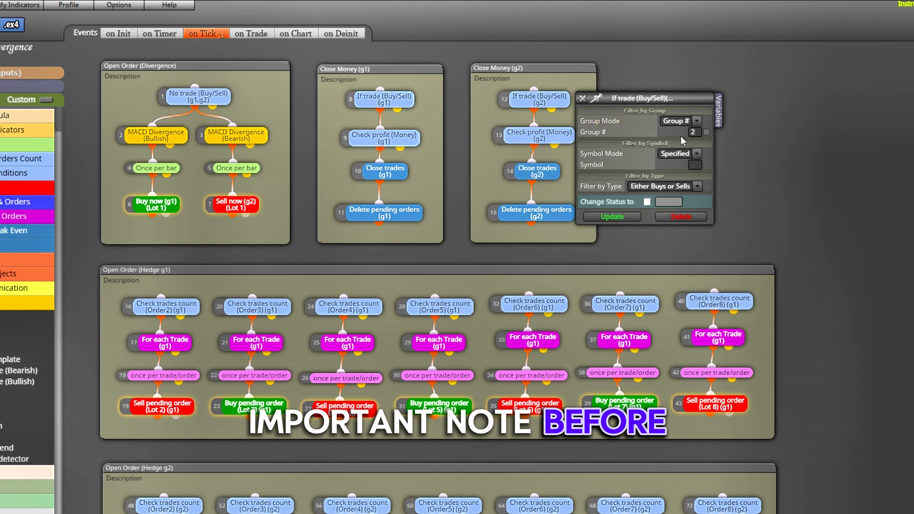
left_click(582, 98)
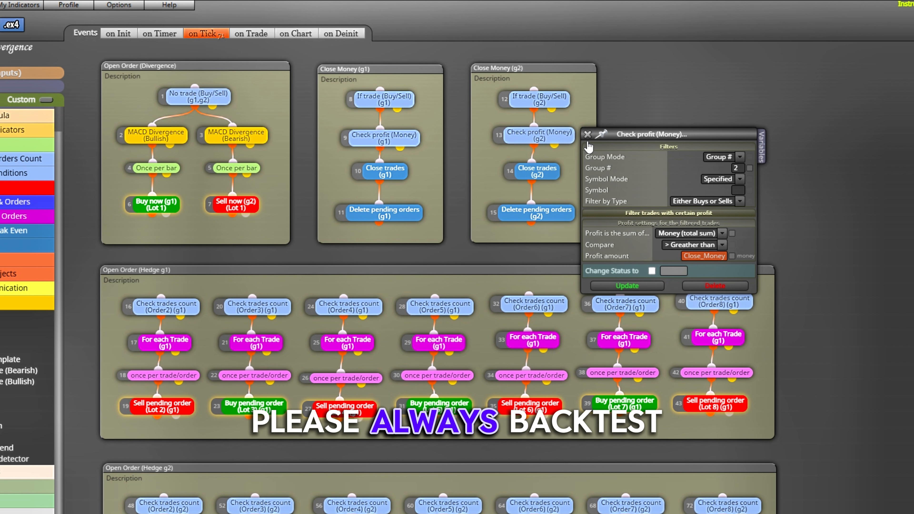
left_click(587, 135)
- Inspect the Close trades and Delete pending orders blocks in Close Money (g2), including the extra settings of the pending-order block
left_click(539, 171)
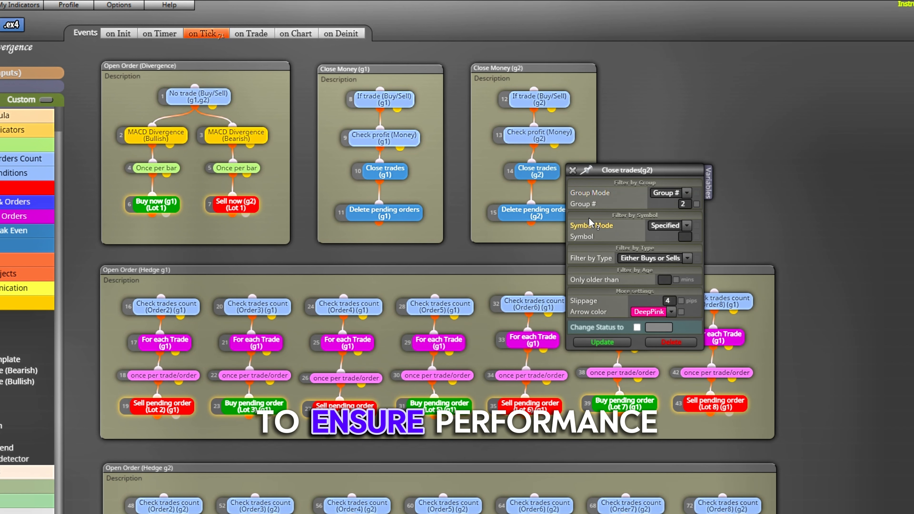
left_click(572, 171)
left_click(536, 212)
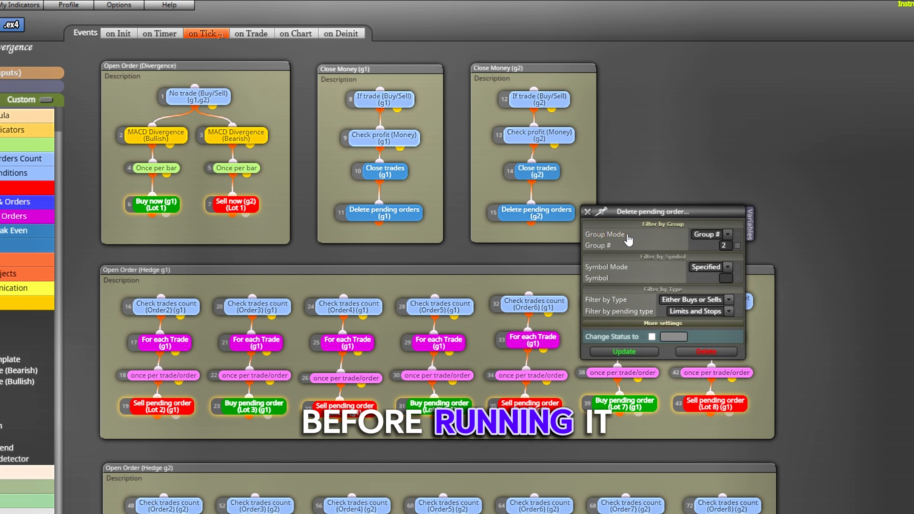
left_click(679, 324)
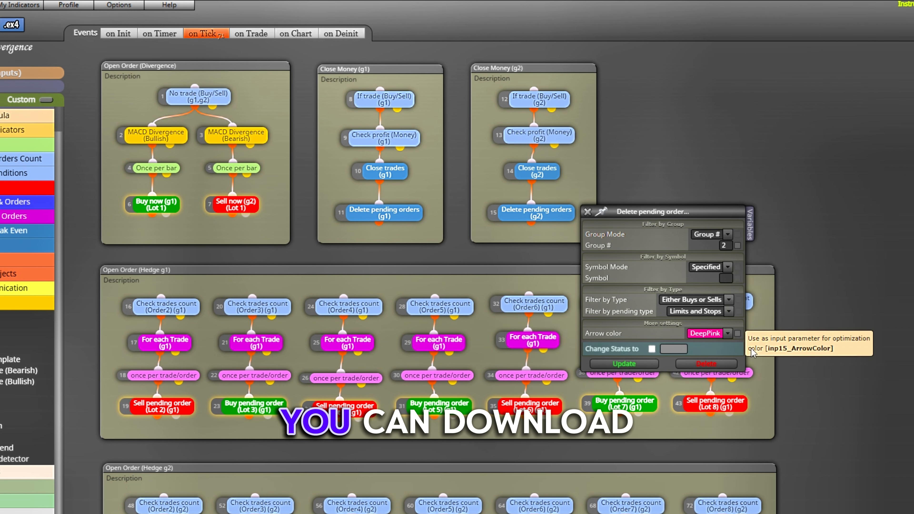
left_click(587, 212)
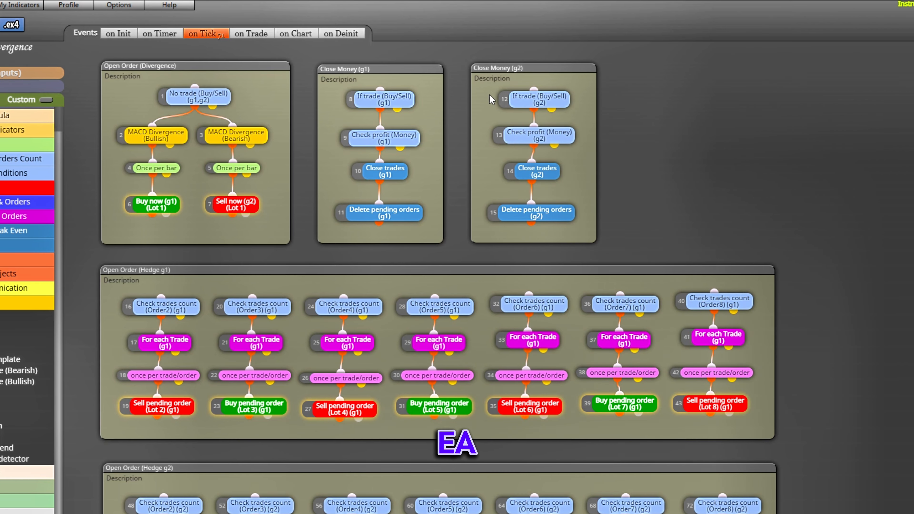
- Inspect the Order2 Check trades count block in Open Order (Hedge g1) and the symbol and type filters of its For each Trade block
scroll(684, 198, "down", 3)
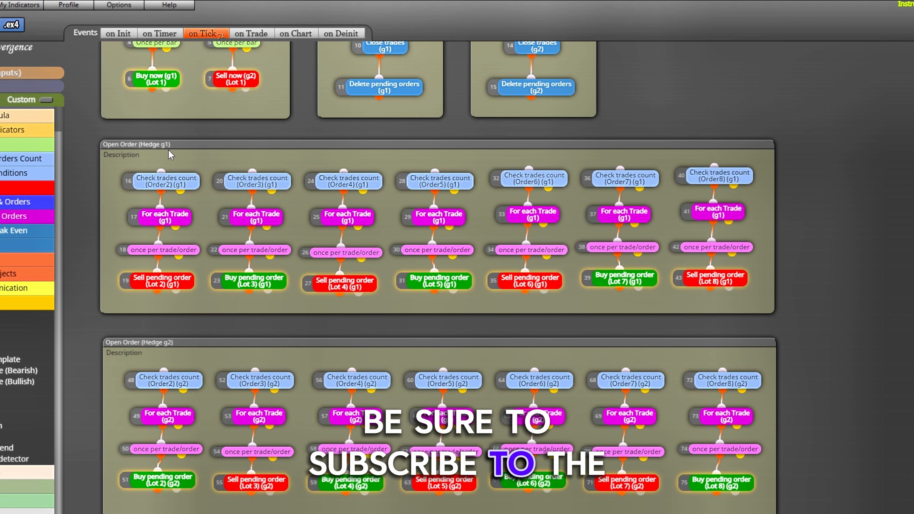
double_click(180, 180)
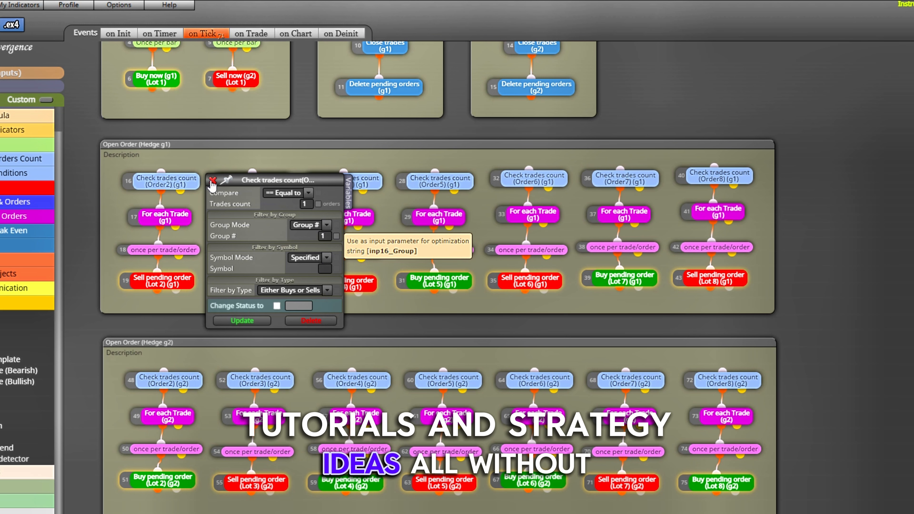
left_click(212, 181)
double_click(165, 217)
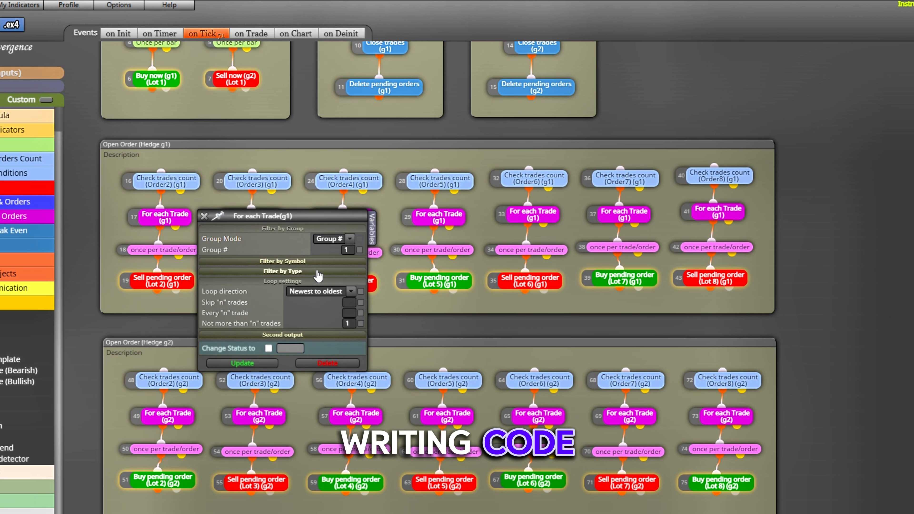
left_click(319, 262)
left_click(322, 295)
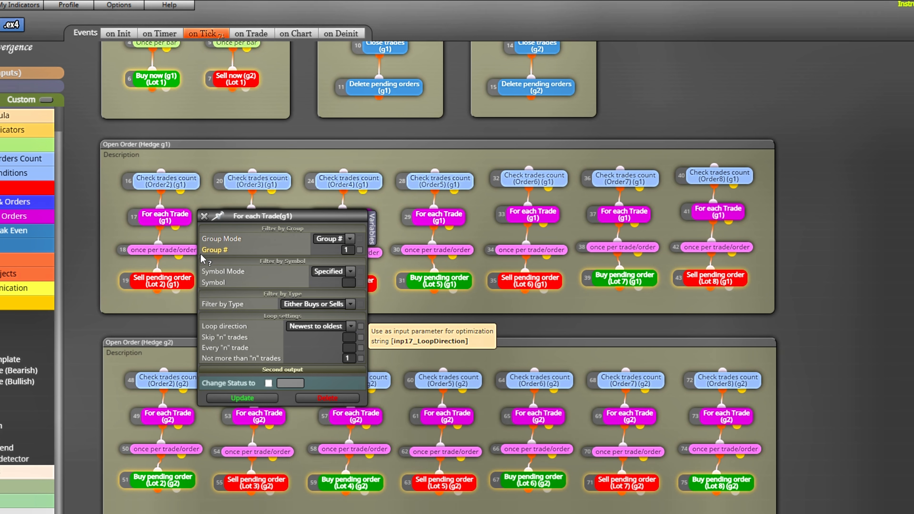
- Inspect the Order2 once per trade/order and Sell pending order (Lot 2) blocks in Open Order (Hedge g1), including the expiration and OCO settings
left_click(204, 216)
left_click(182, 247)
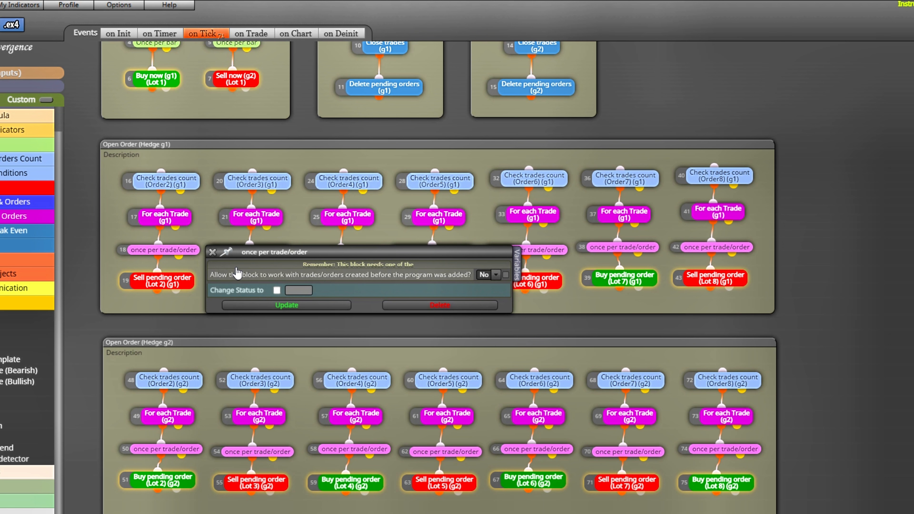
left_click(211, 253)
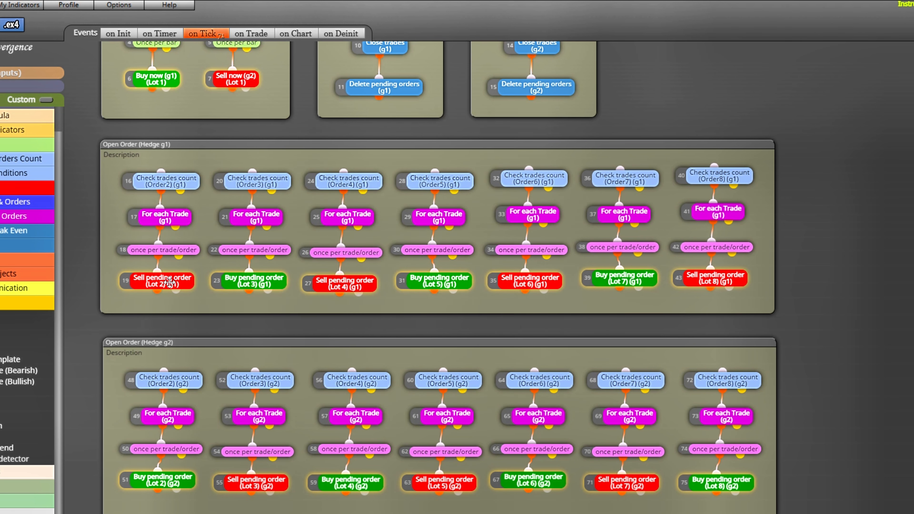
left_click(177, 282)
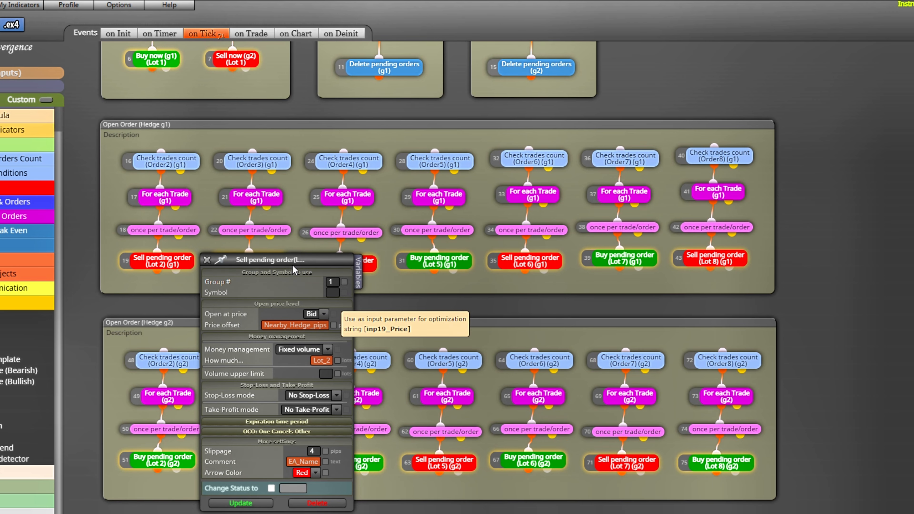
left_click_drag(288, 259, 293, 158)
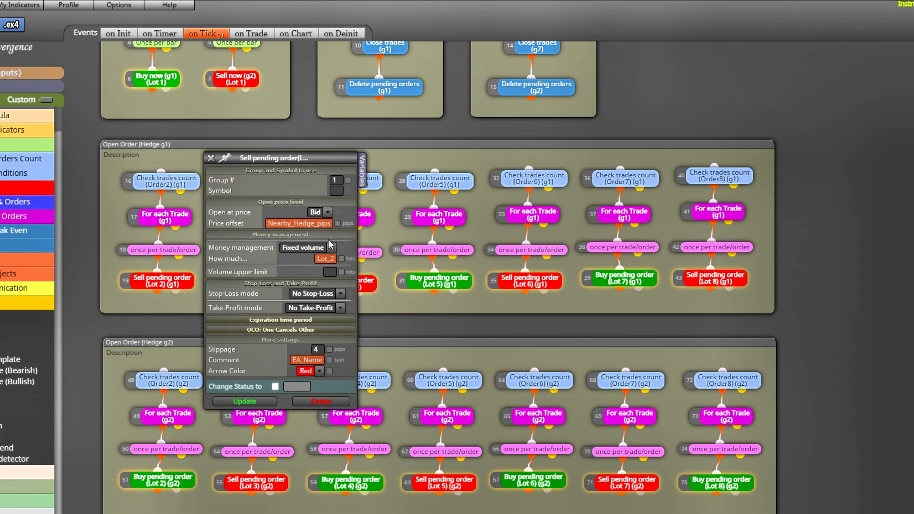
left_click(313, 320)
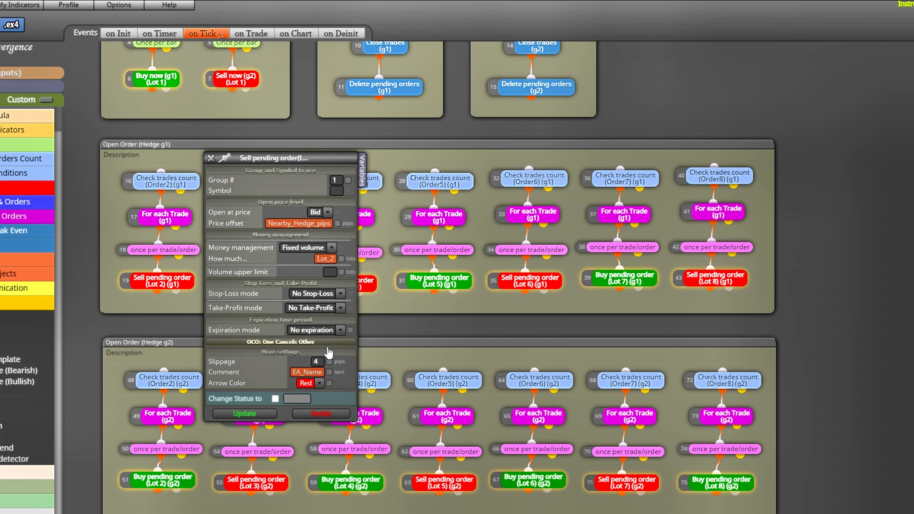
left_click(314, 341)
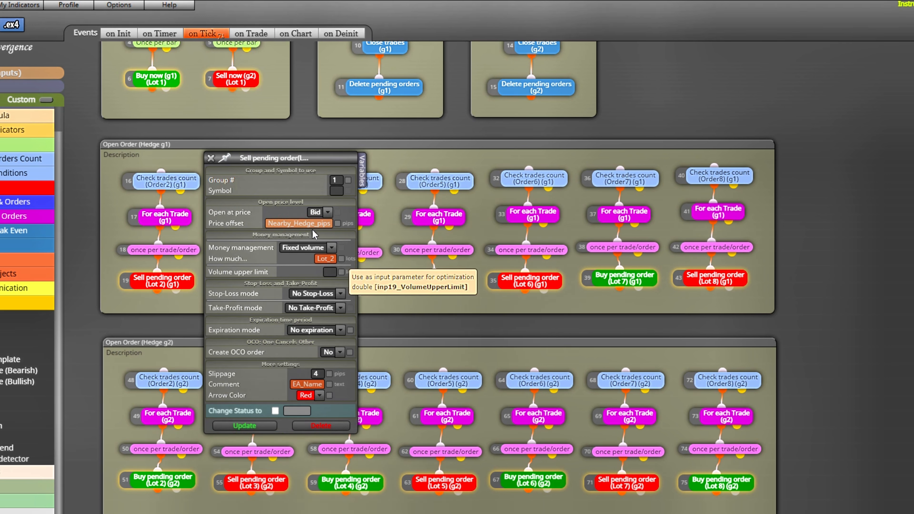
left_click(210, 158)
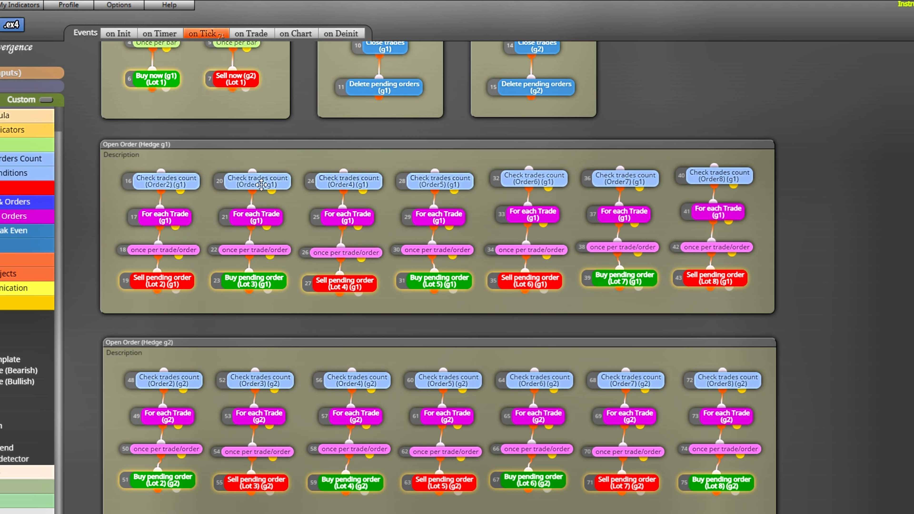
- Inspect the Order3 Check trades count block in Open Order (Hedge g1) and the symbol and type filters of its For each Trade block
left_click(261, 178)
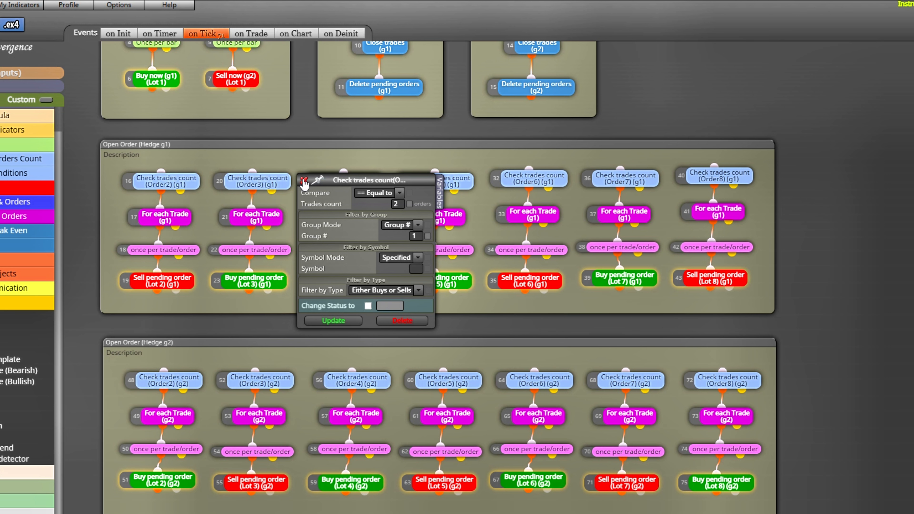
left_click(304, 180)
left_click(269, 211)
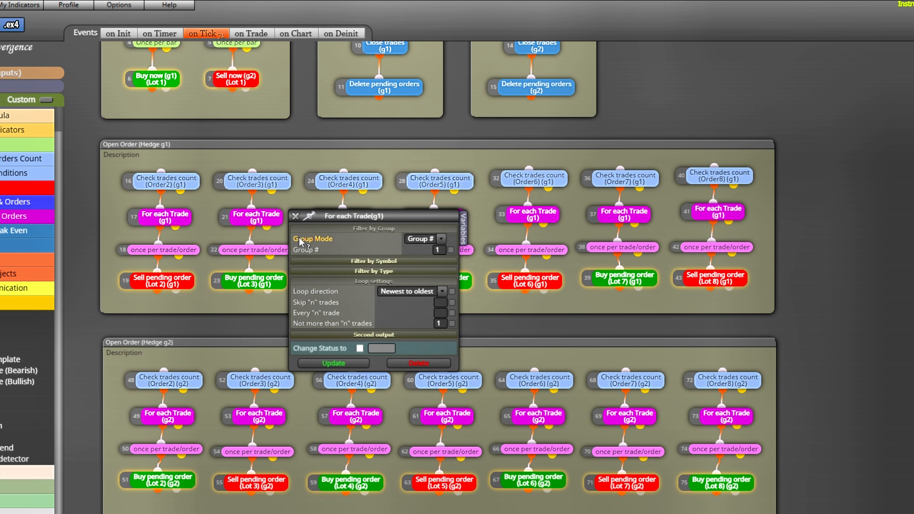
left_click(348, 263)
left_click(401, 293)
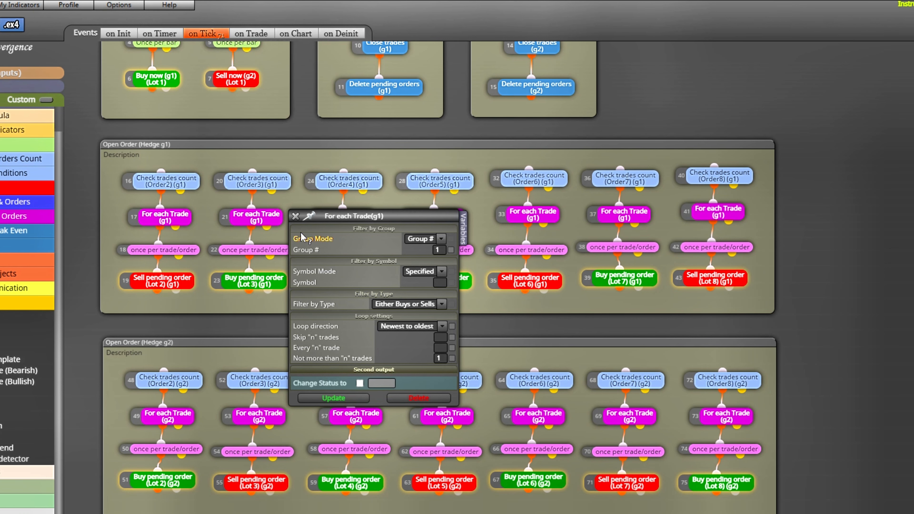
left_click(295, 216)
- Inspect the Order3 once per trade/order and Buy pending order (Lot 3) blocks in Open Order (Hedge g1), including the expiration and OCO settings
left_click(271, 250)
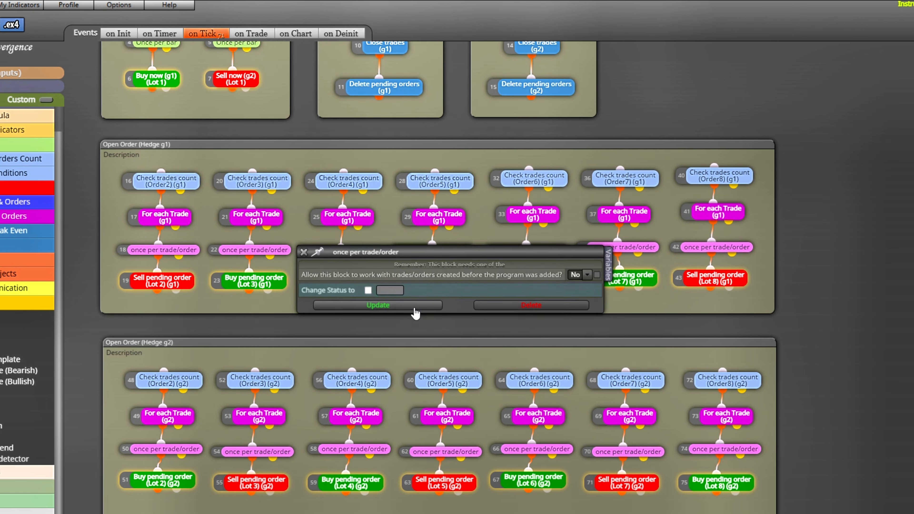
left_click(304, 254)
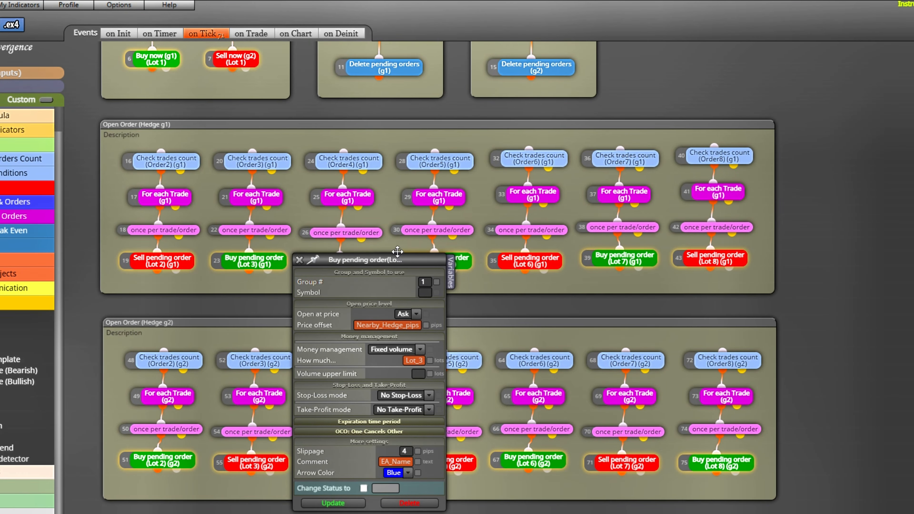
left_click_drag(397, 252, 403, 121)
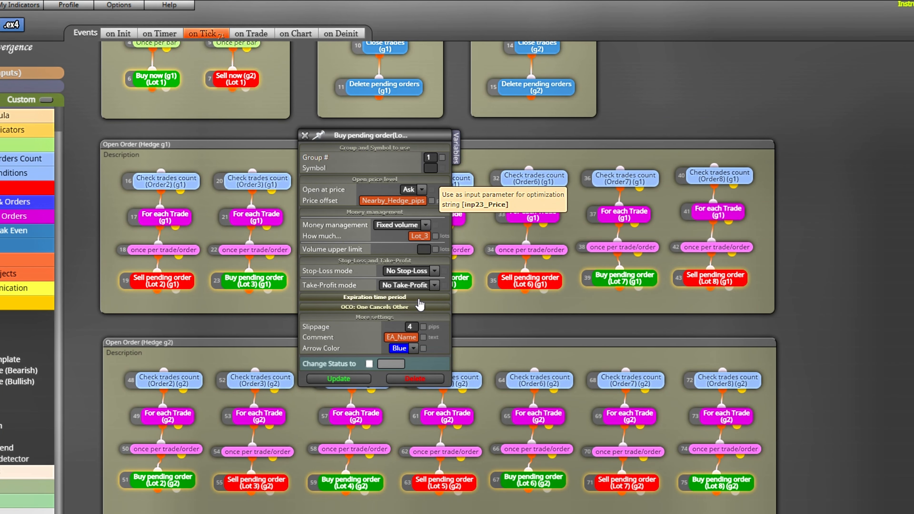
left_click(419, 304)
left_click(419, 320)
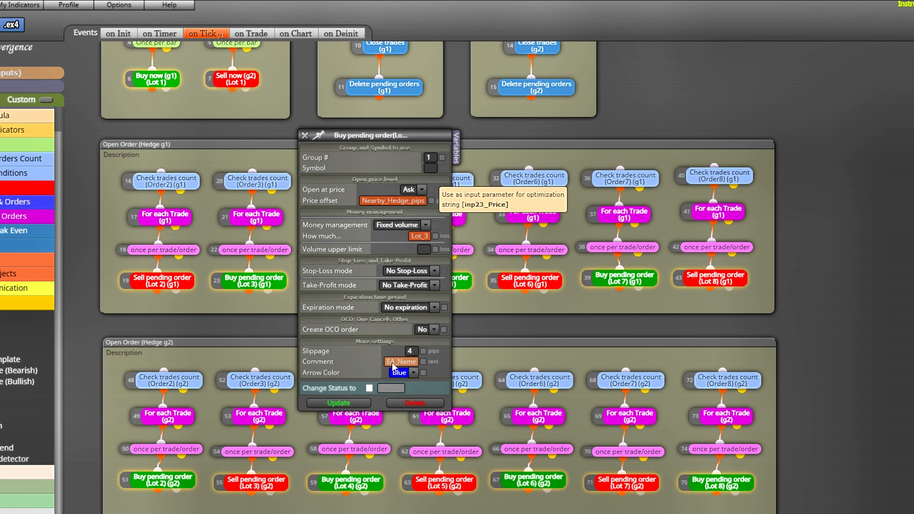
left_click(305, 136)
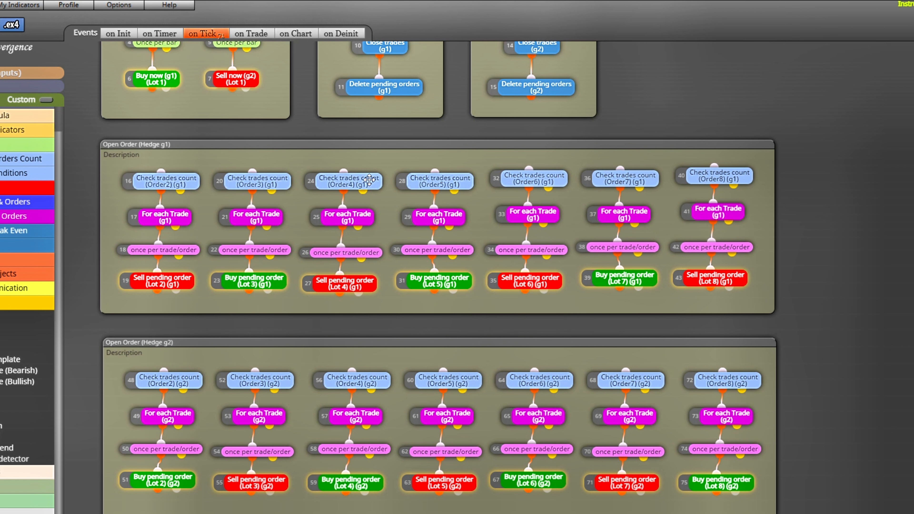
- Inspect the Order4 Check trades count block in Open Order (Hedge g1) and the symbol and type filters of its For each Trade block
left_click(368, 178)
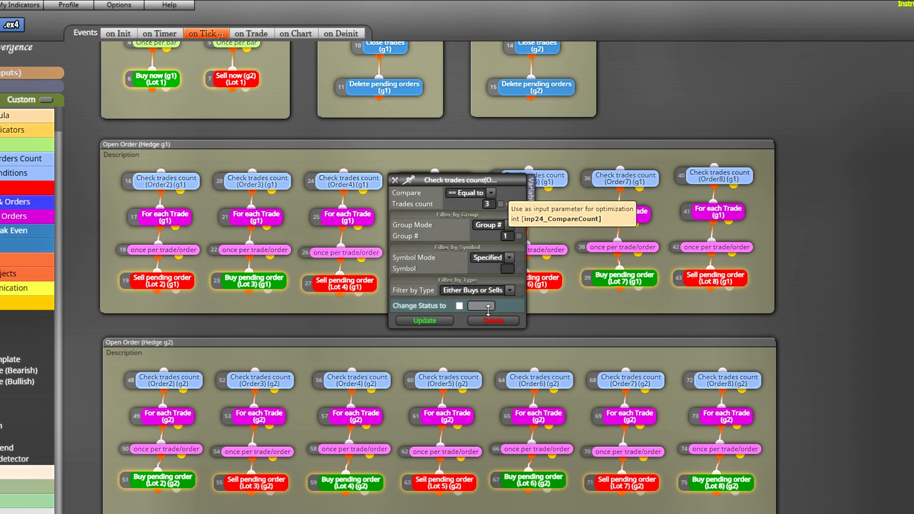
left_click(395, 181)
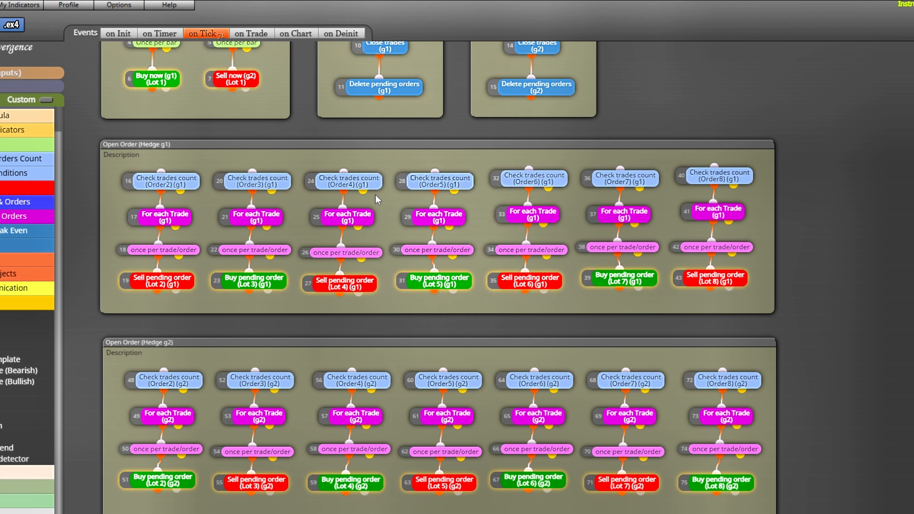
left_click(364, 220)
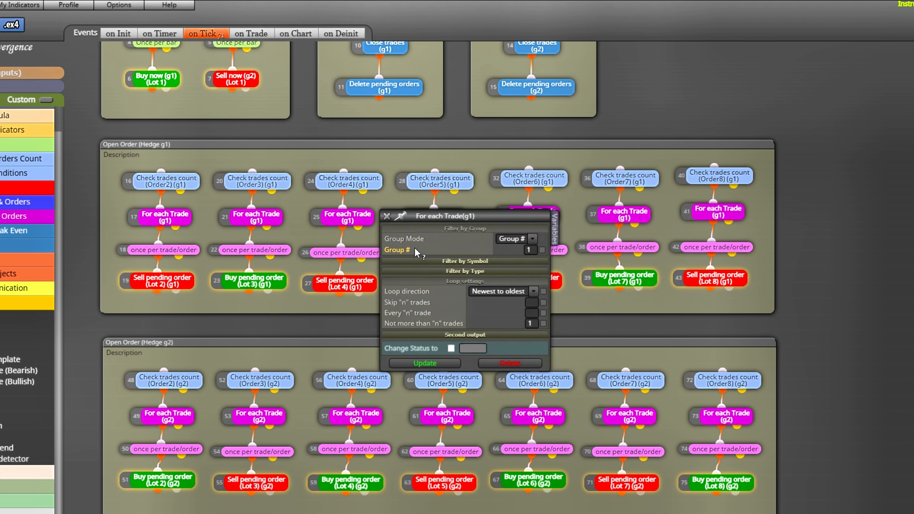
left_click(484, 261)
left_click(489, 293)
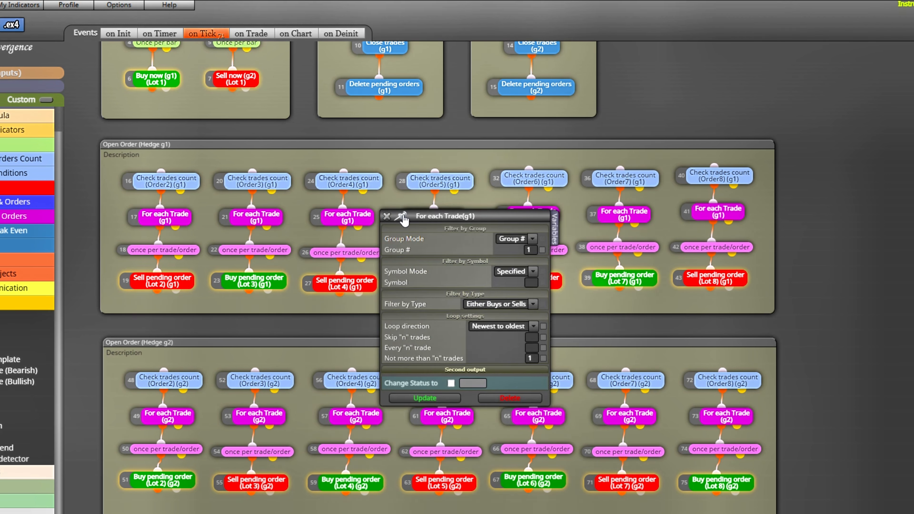
left_click(386, 216)
- Inspect the settings of the Order4 once per trade/order and Sell pending order (Lot 4) blocks in Open Order (Hedge g1)
double_click(370, 249)
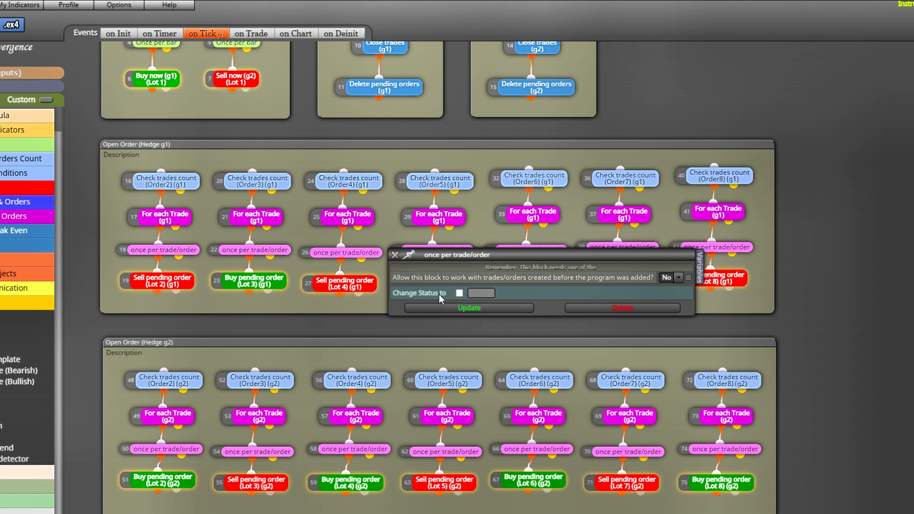
left_click(395, 256)
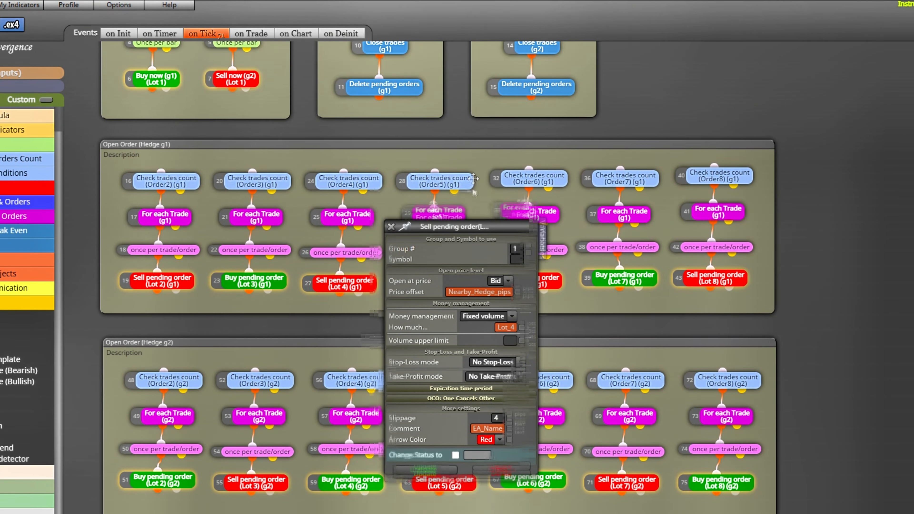
left_click_drag(470, 259, 477, 121)
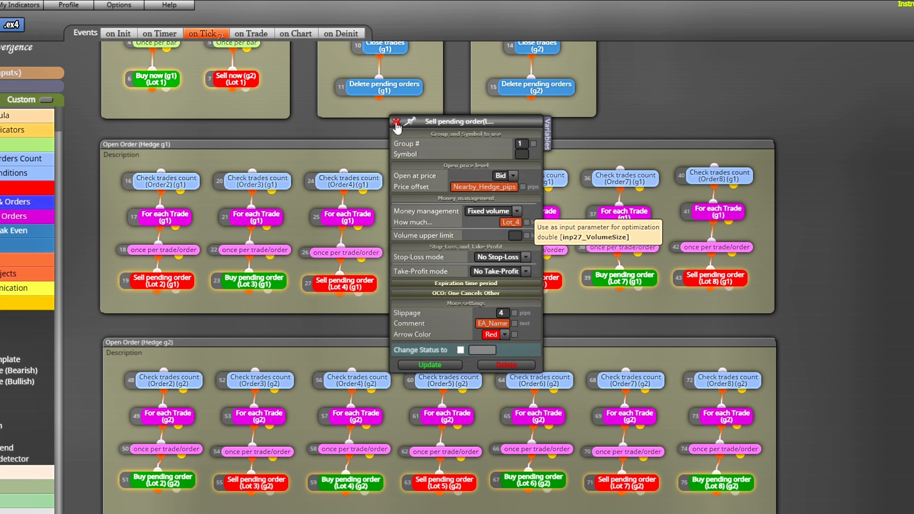
left_click(395, 121)
- Inspect the Order5 Check trades count block in Open Order (Hedge g1) and the symbol and type filters of its For each Trade block
left_click(455, 178)
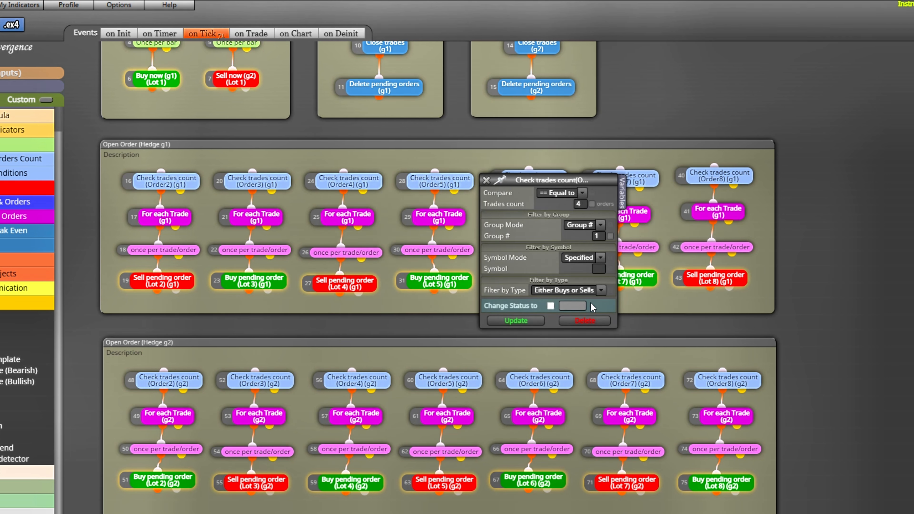
left_click(485, 180)
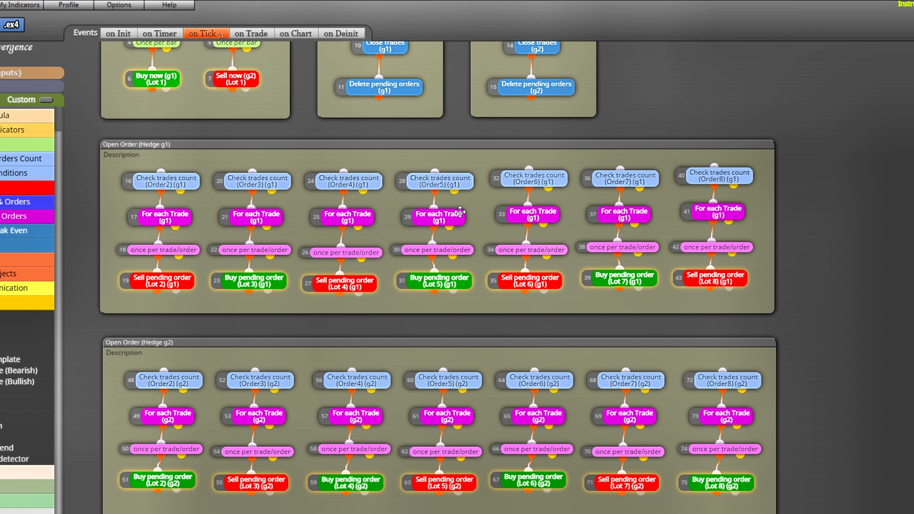
left_click(499, 219)
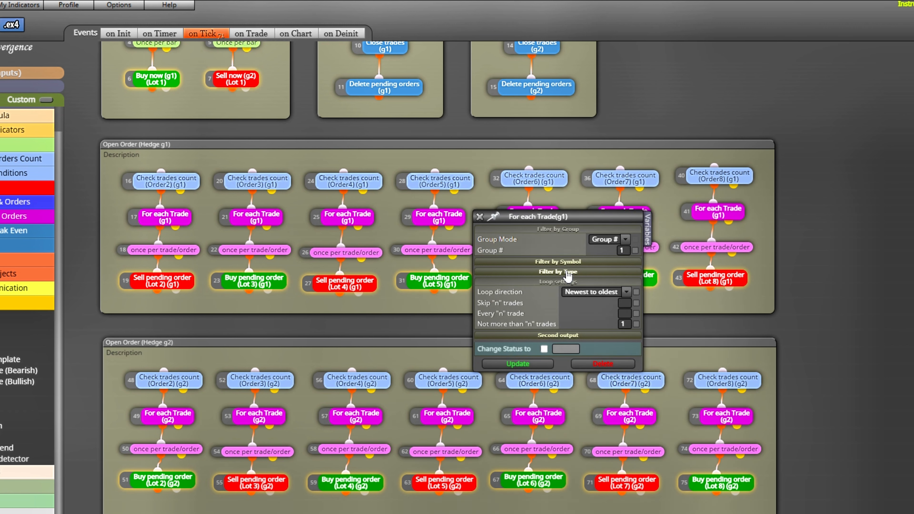
left_click(568, 262)
left_click(570, 295)
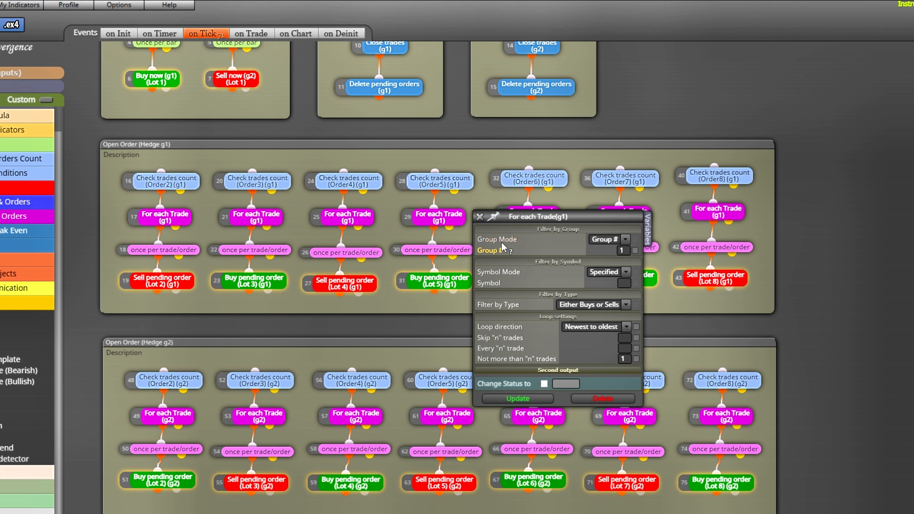
left_click(479, 216)
- Inspect the settings of the Order5 once per trade/order and Buy pending order (Lot 5) blocks in Open Order (Hedge g1)
left_click(504, 249)
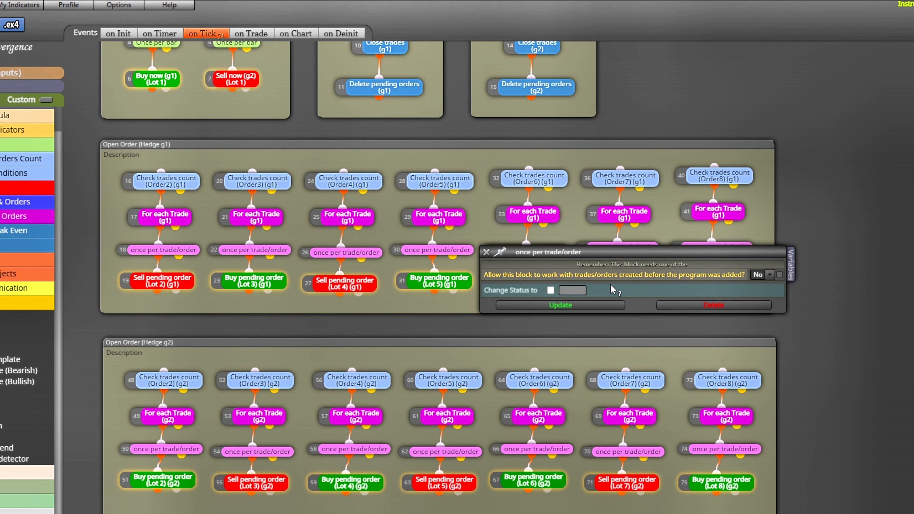
left_click(488, 254)
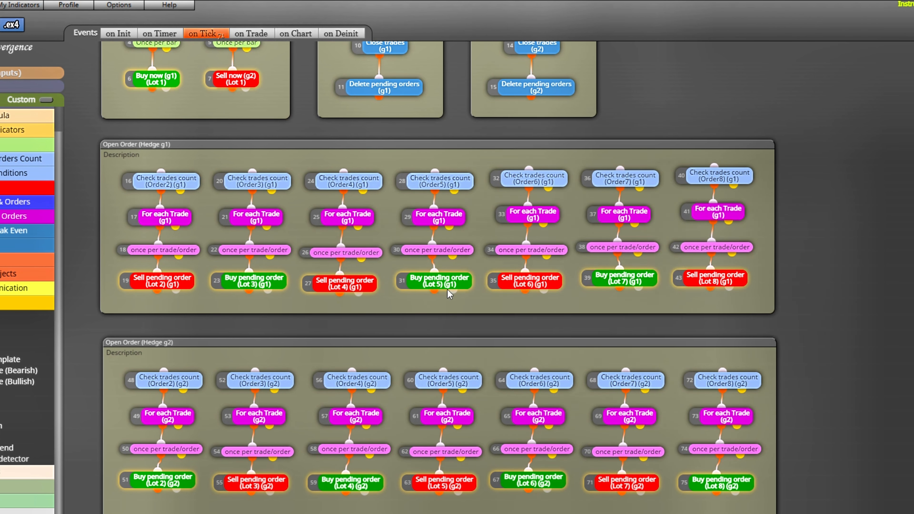
left_click(454, 282)
left_click_drag(540, 264, 545, 86)
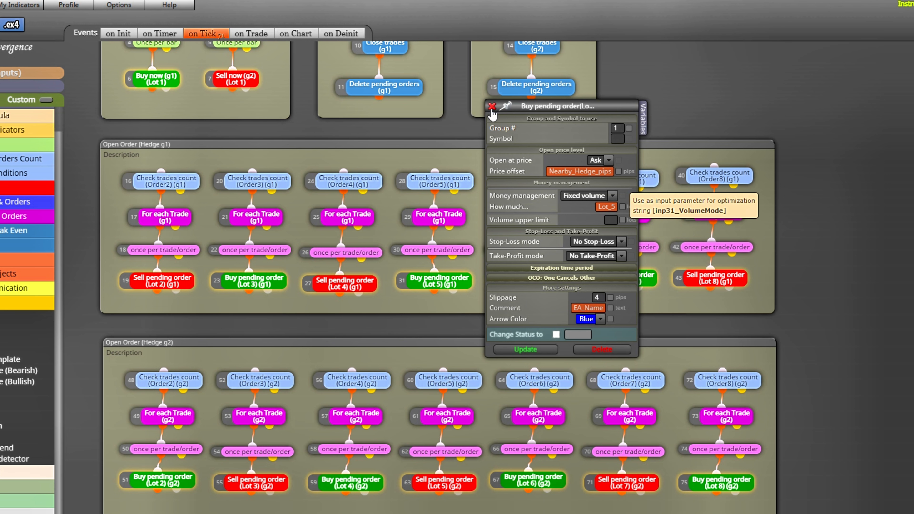
left_click(492, 107)
- Inspect the Order6 Check trades count block in Open Order (Hedge g1) and the symbol and type filters of its For each Trade block
left_click(605, 179)
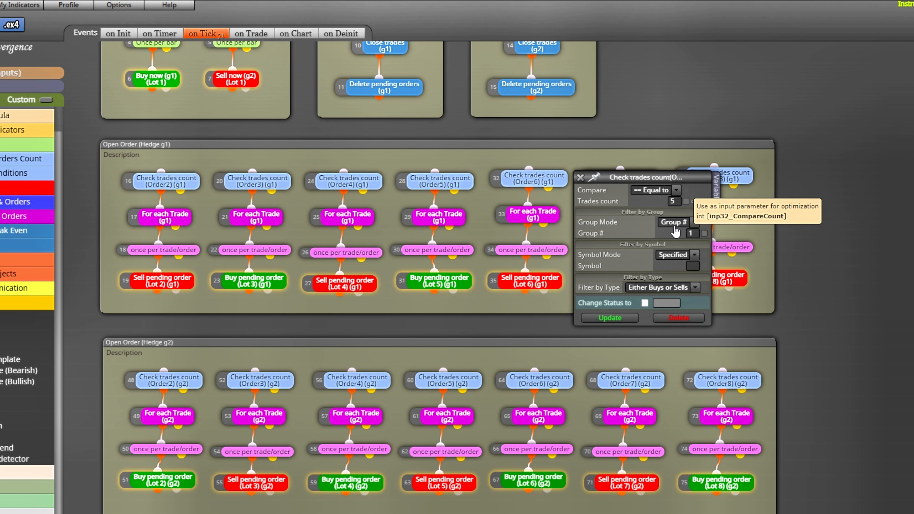
left_click(580, 177)
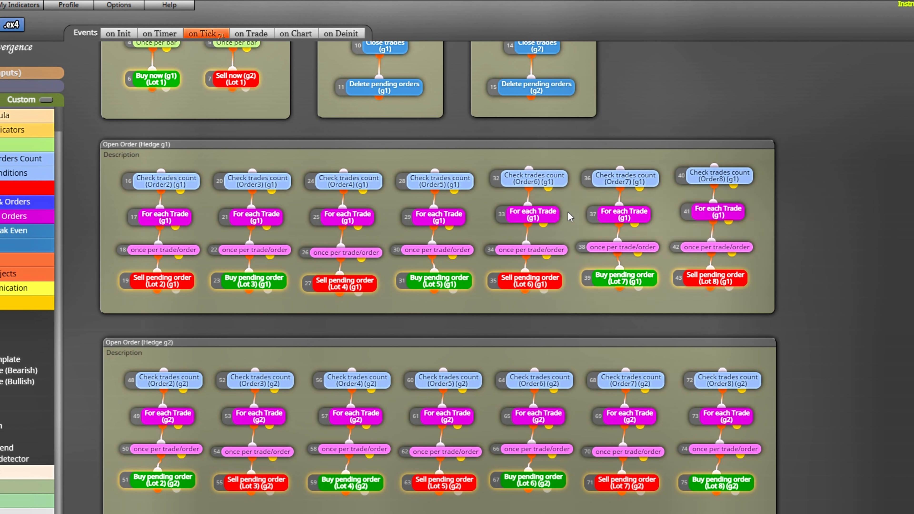
left_click(611, 215)
left_click(639, 258)
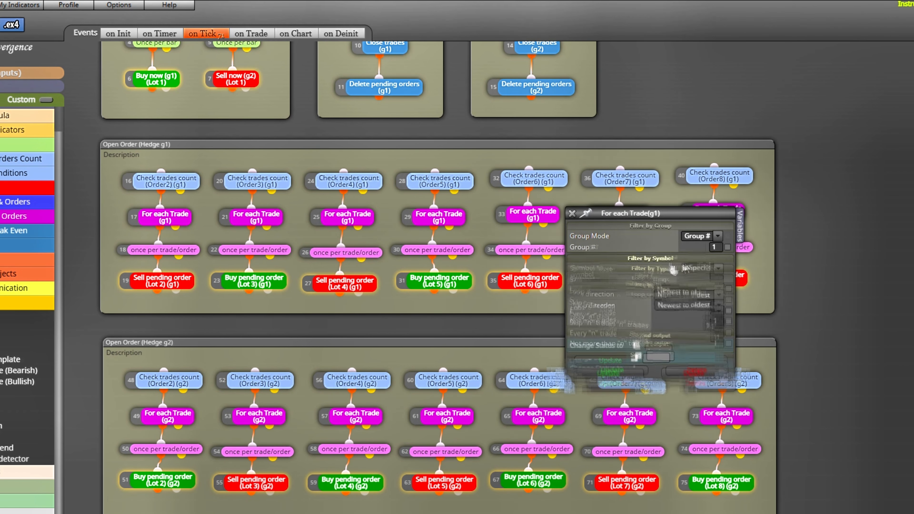
left_click(690, 290)
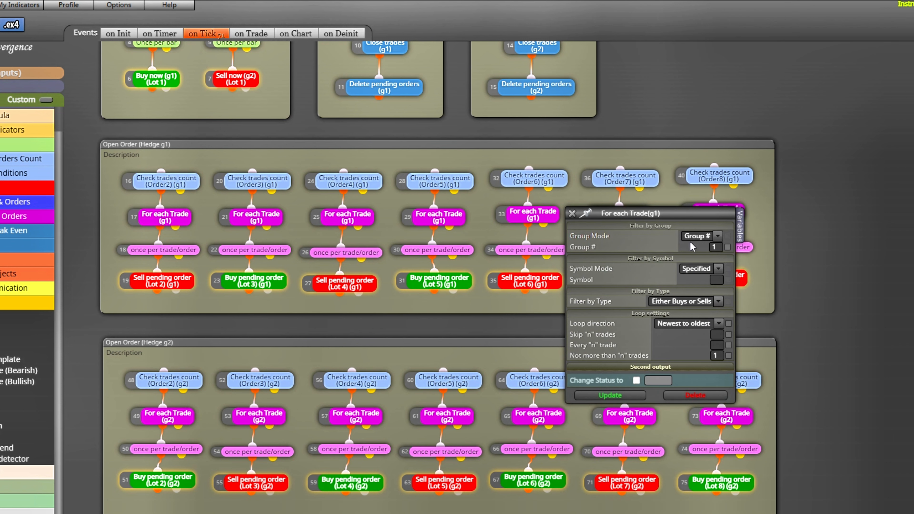
left_click(572, 214)
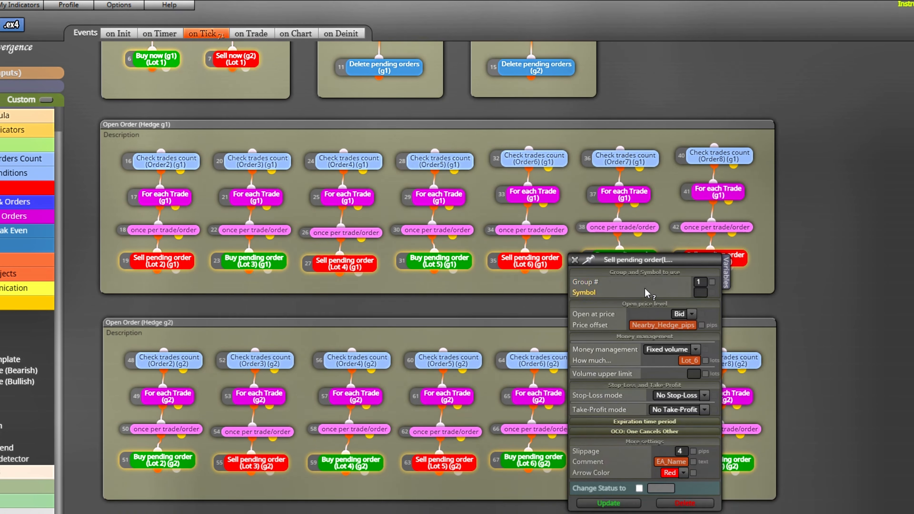
- Inspect the settings of the Sell pending order (Lot 6) block in Open Order (Hedge g1), including its expiration and One Cancels Other sections
left_click_drag(644, 263, 664, 68)
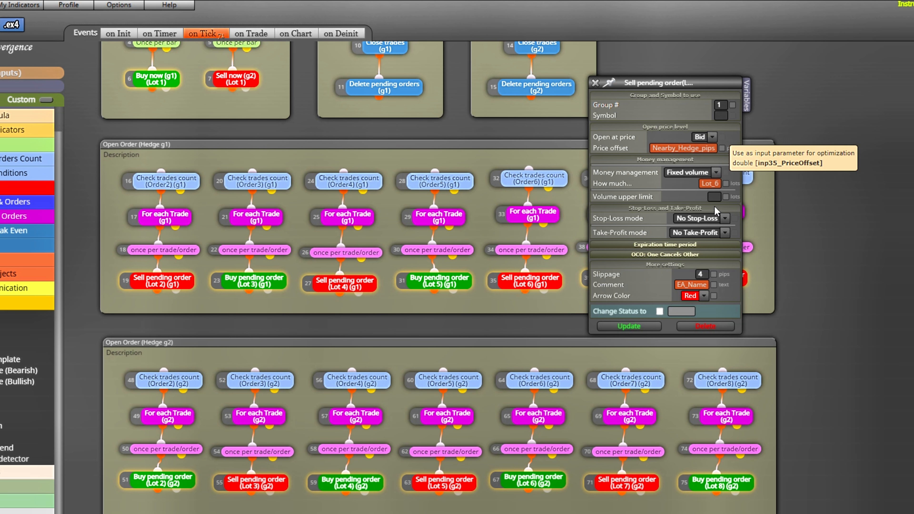
left_click(698, 246)
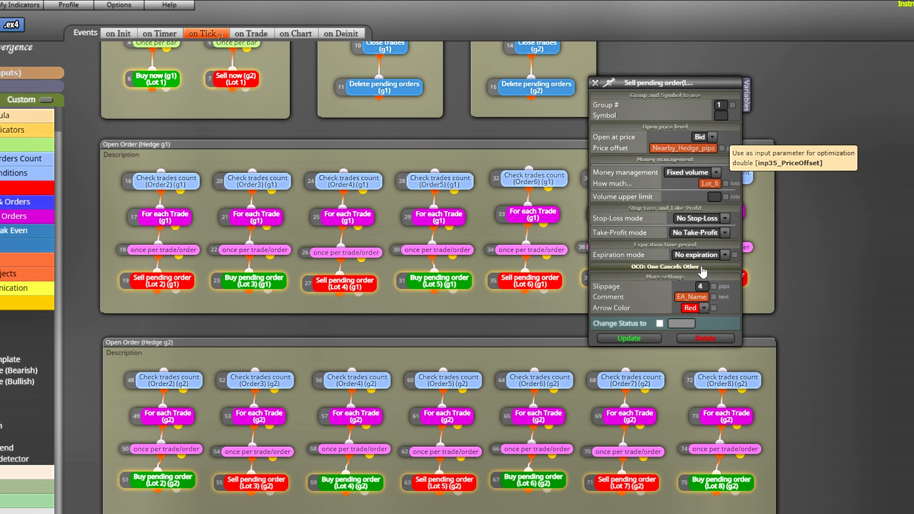
left_click(702, 267)
left_click(595, 83)
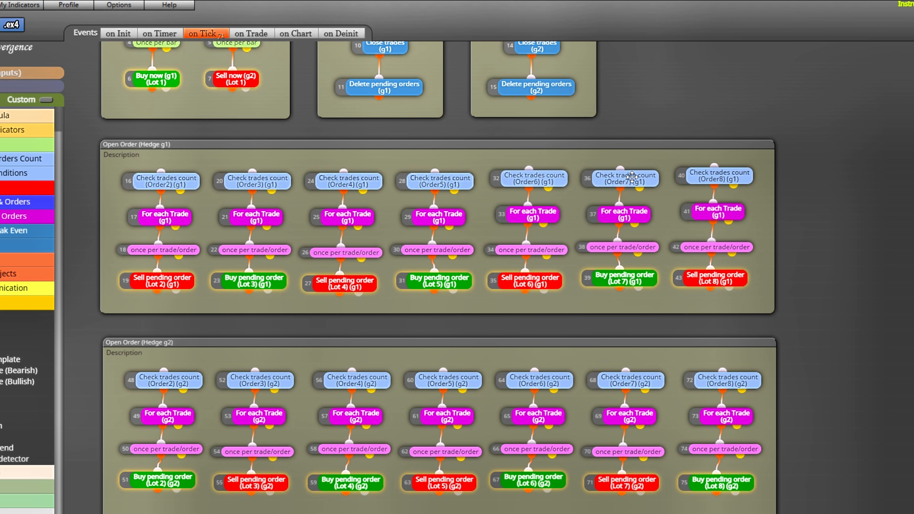
- Inspect the Order7 Check trades count block in Open Order (Hedge g1) and the symbol filter of its For each Trade block
left_click(632, 176)
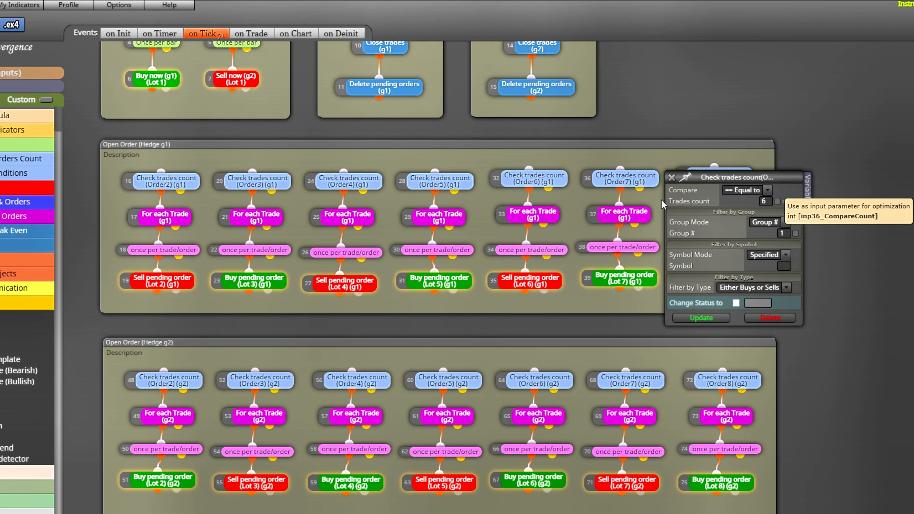
left_click(671, 177)
left_click(631, 214)
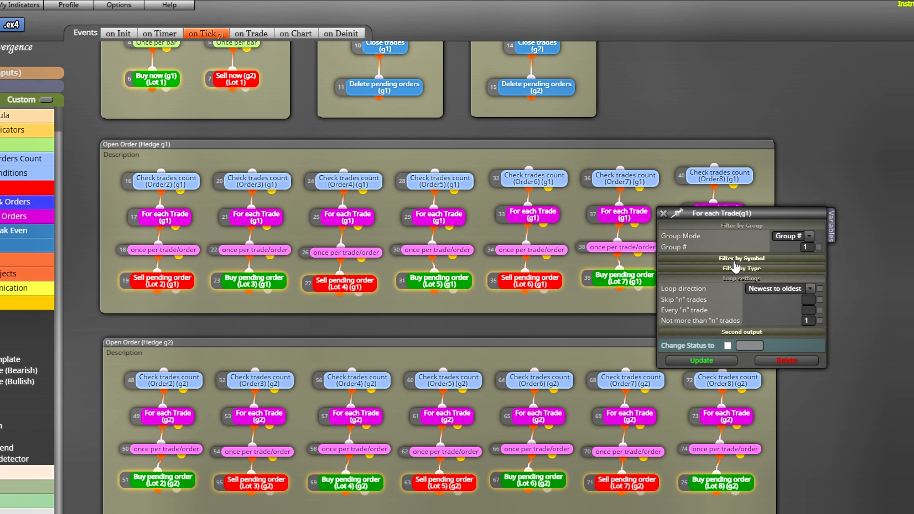
left_click(739, 258)
left_click(662, 214)
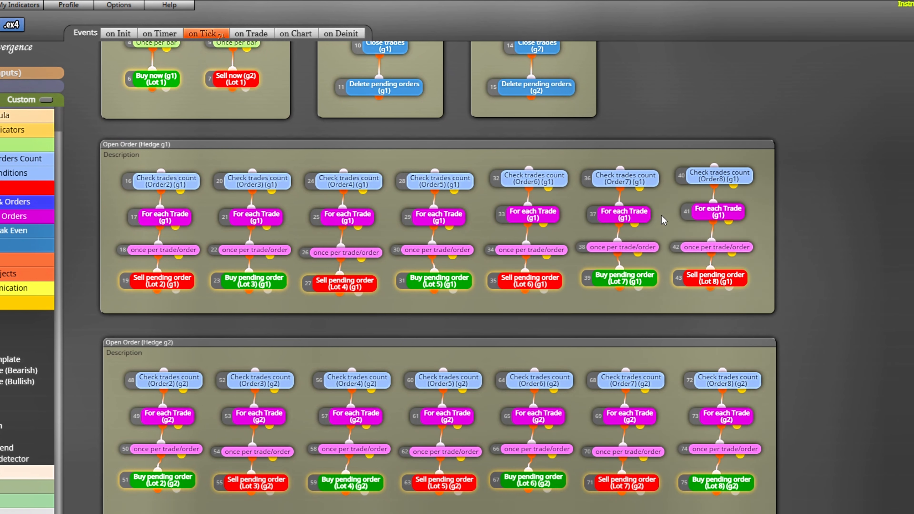
- Inspect the settings of the Order7 once per trade/order and Buy pending order (Lot 7) blocks in Open Order (Hedge g1)
left_click(635, 248)
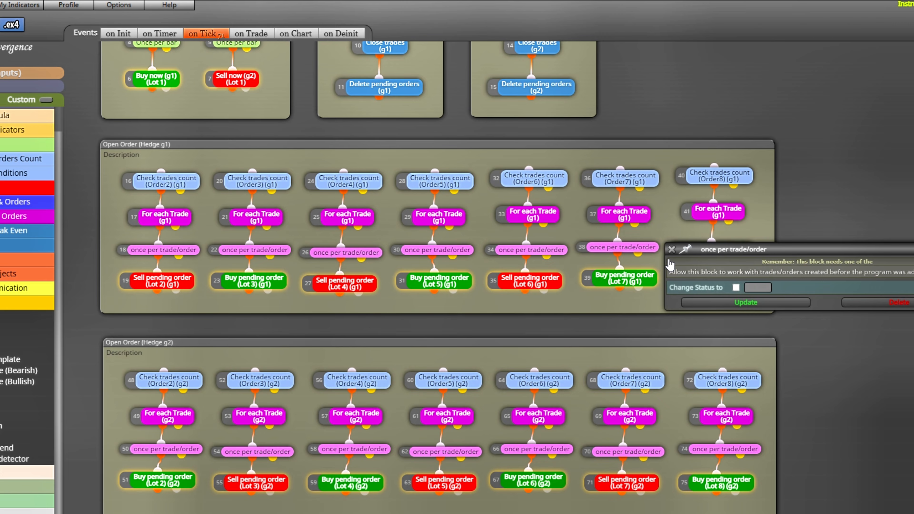
left_click(664, 247)
left_click(641, 281)
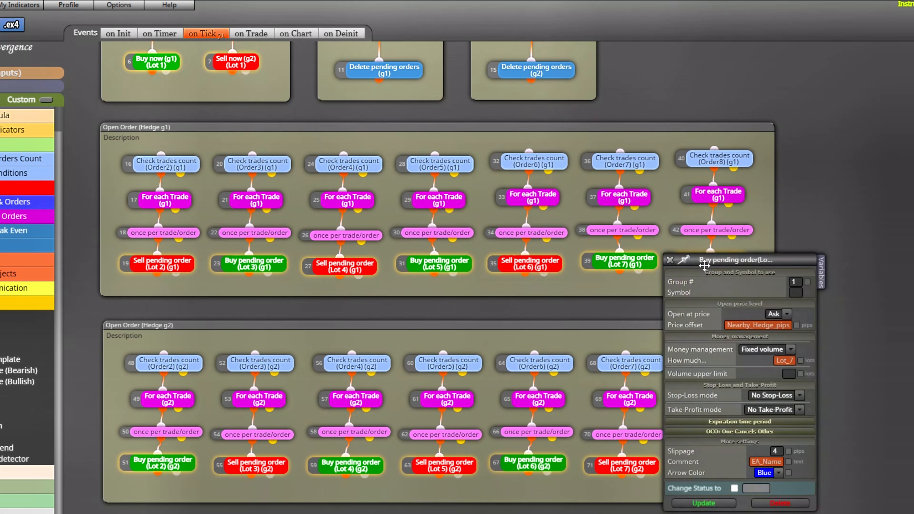
left_click_drag(744, 265, 726, 60)
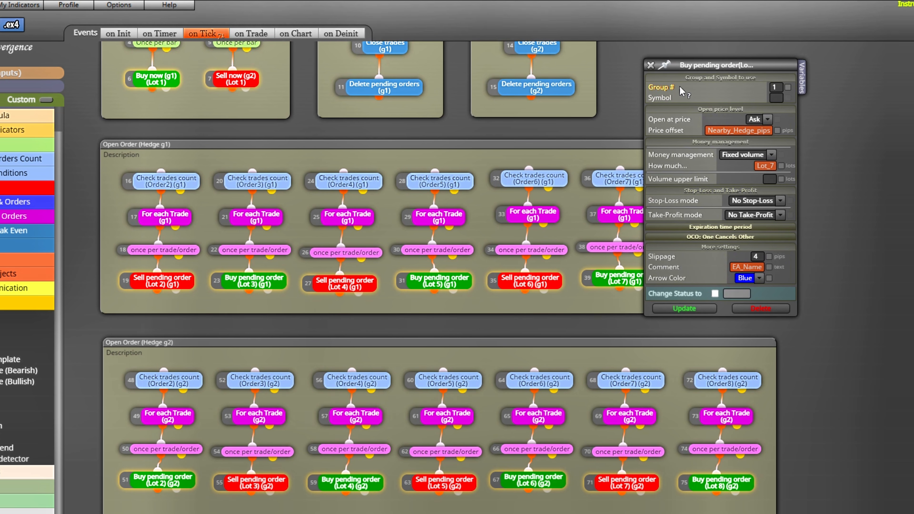
left_click(651, 66)
- Inspect the Order8 Check trades count block in Open Order (Hedge g1) and the symbol filter of its For each Trade block
left_click(719, 175)
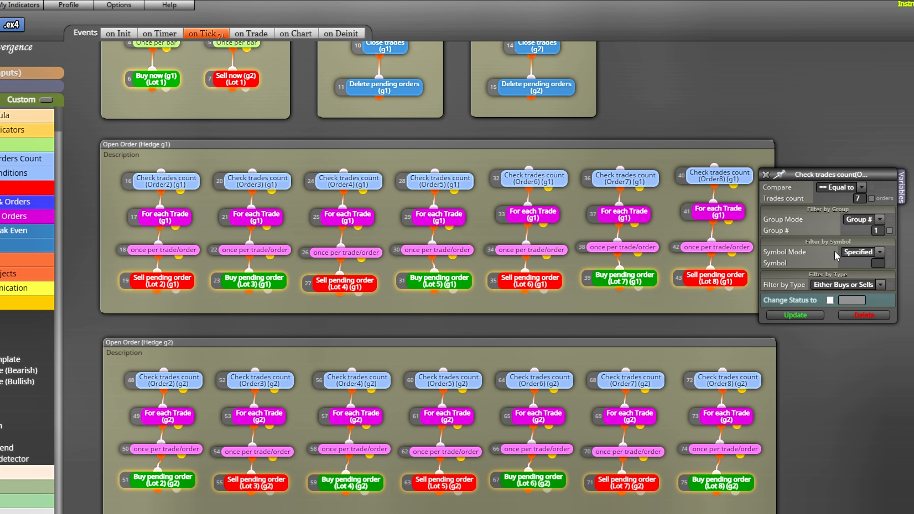
left_click(765, 175)
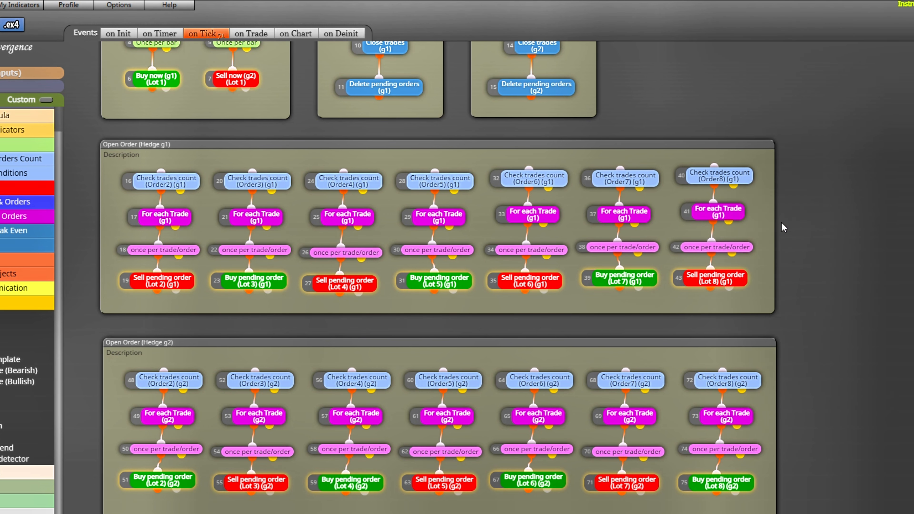
left_click(857, 256)
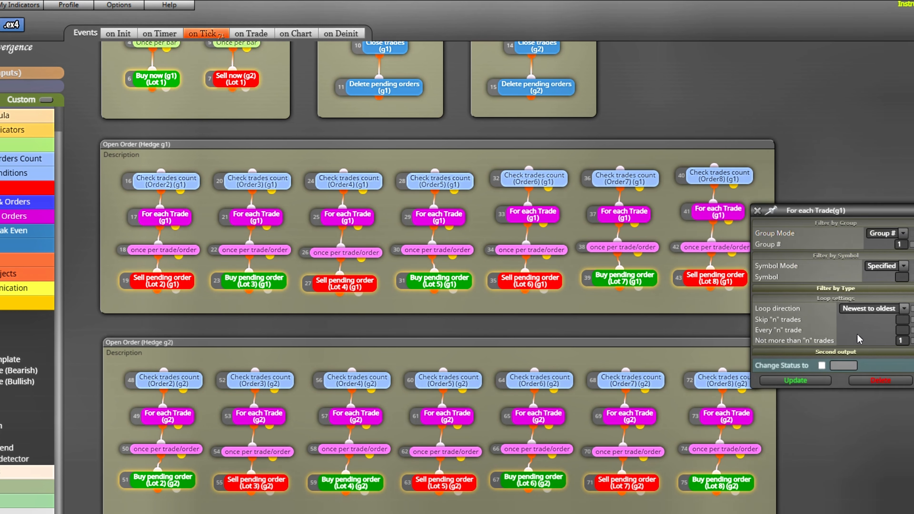
left_click(757, 210)
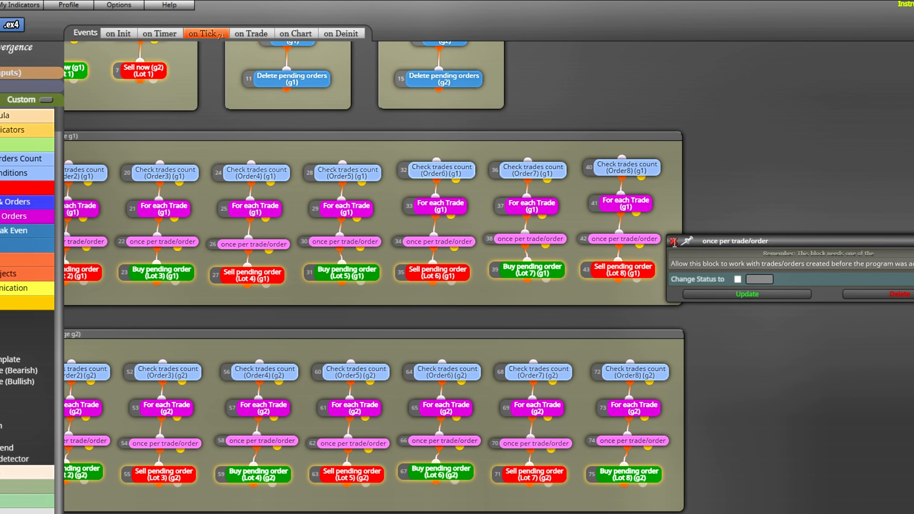
- Inspect the Order8 once per trade/order block and the Sell pending order (Lot 8) block with its expiration settings in Open Order (Hedge g1)
left_click(673, 241)
left_click(716, 278)
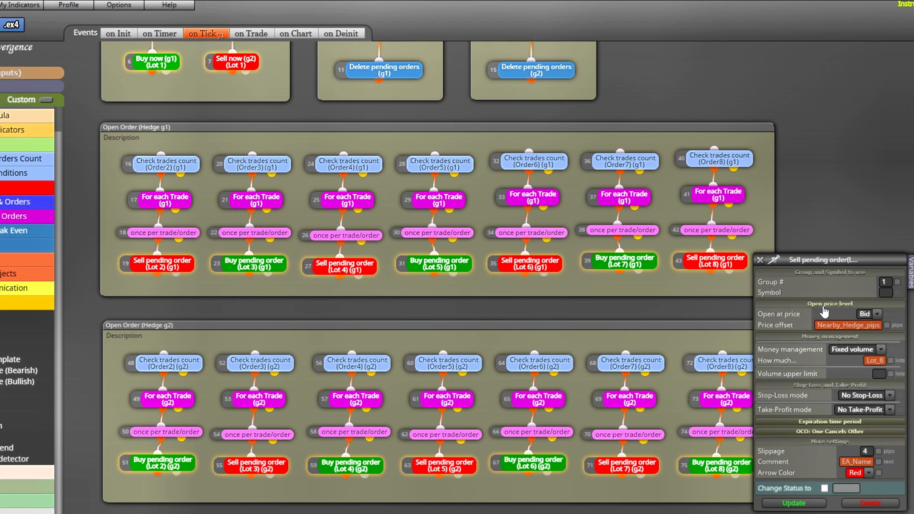
left_click_drag(829, 259, 843, 87)
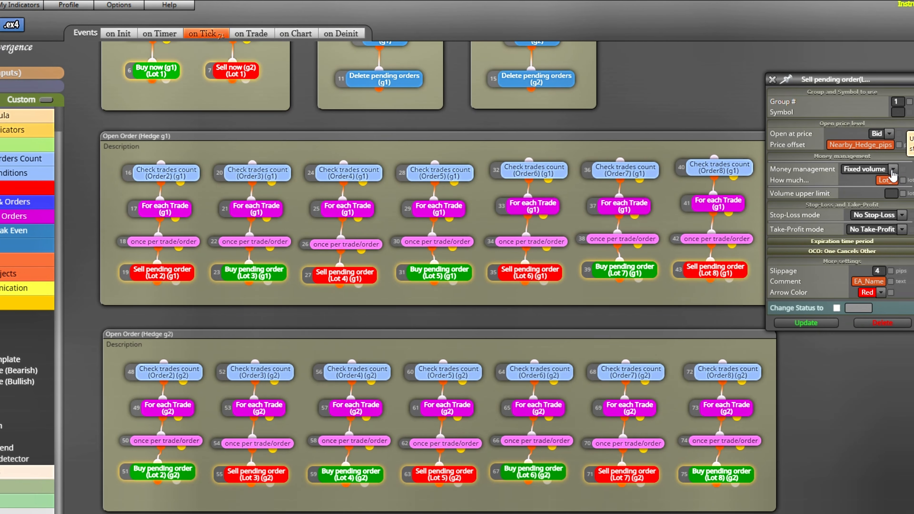
left_click_drag(850, 82, 582, 98)
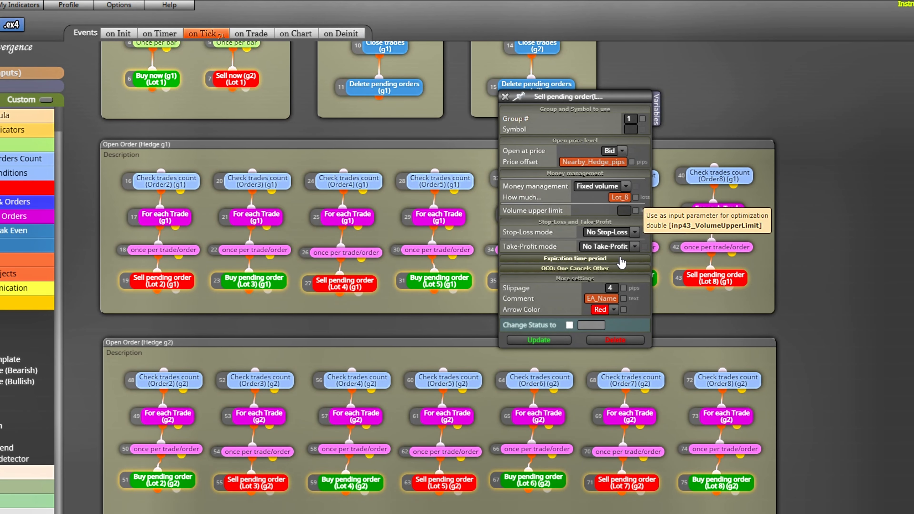
left_click(618, 258)
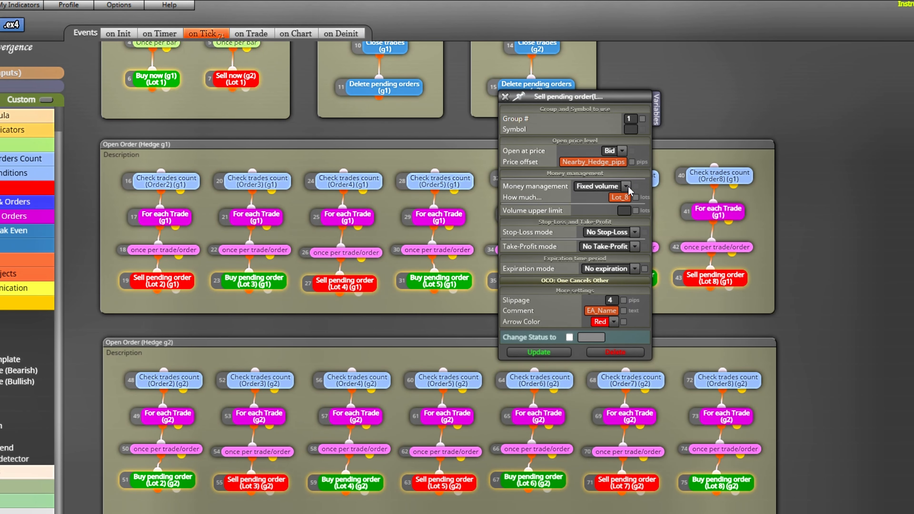
left_click(505, 97)
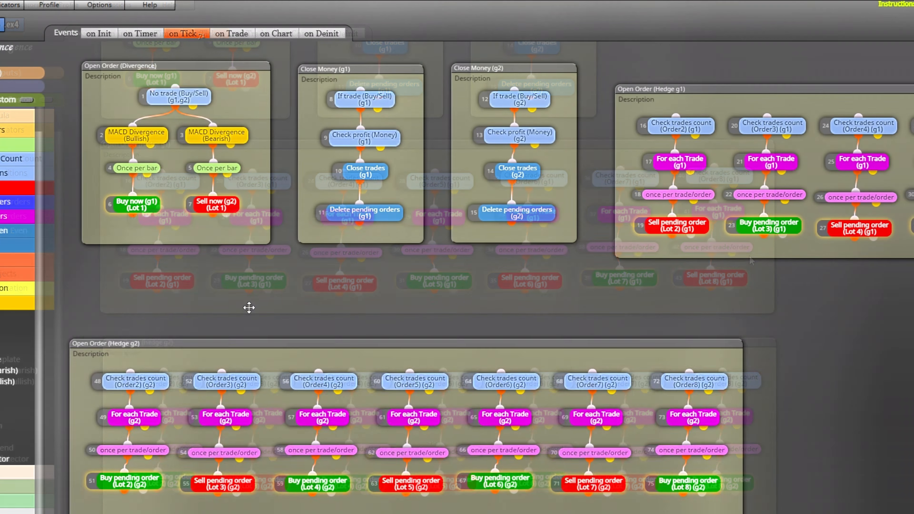
- Move the Open Order (Hedge g2) group up below the Divergence and Close Money groups and inspect its Order2 Check trades count block
left_click_drag(249, 282, 236, 271)
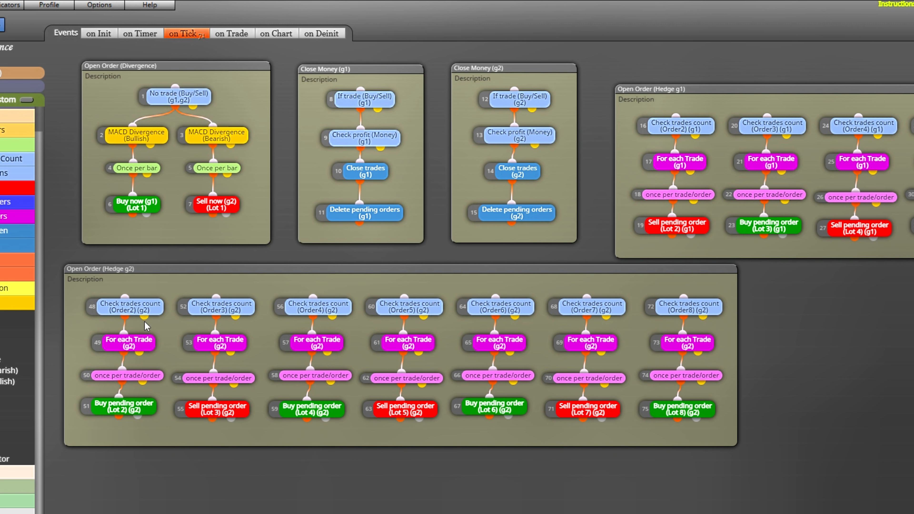
left_click(143, 312)
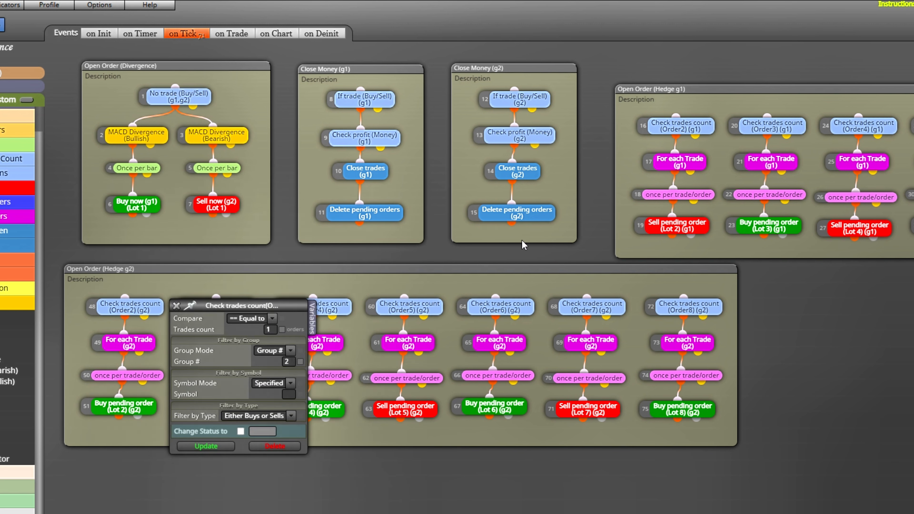
left_click_drag(245, 303, 247, 217)
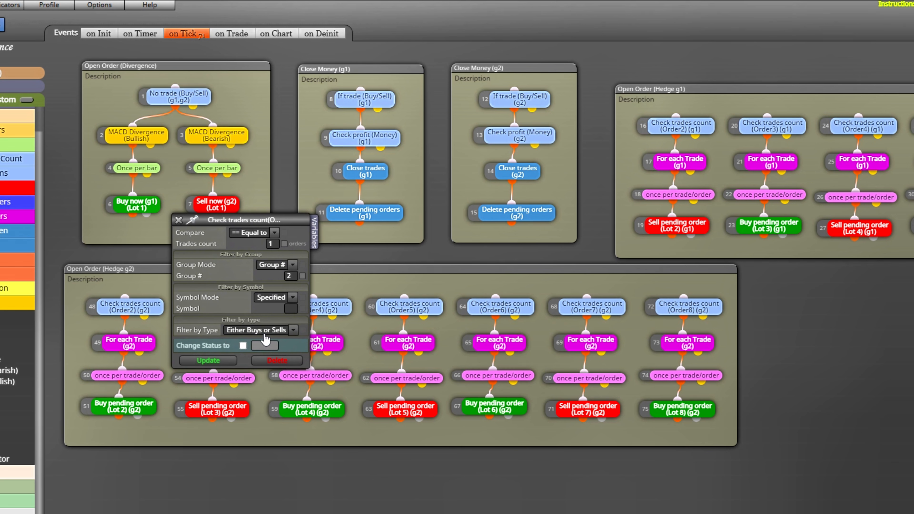
left_click(178, 221)
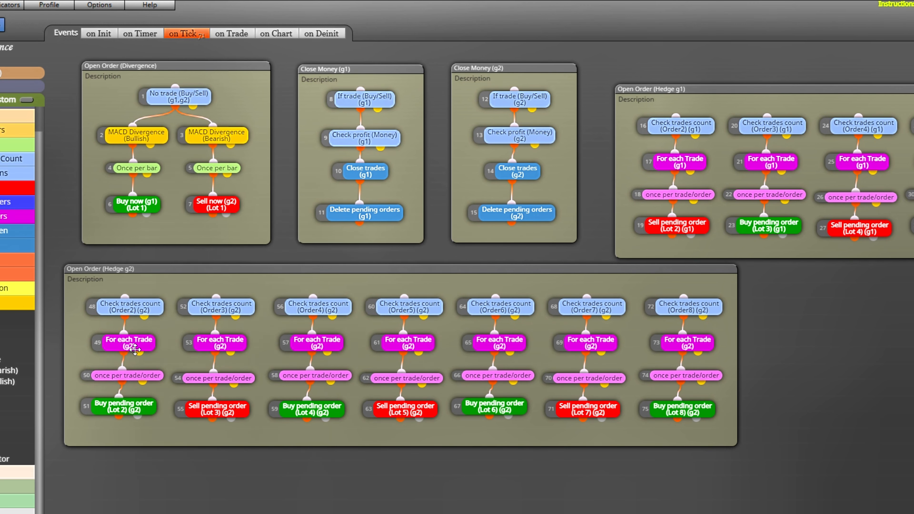
- Inspect the group filter, symbol filter and loop settings of the Order2 For each Trade block in Open Order (Hedge g2)
left_click(135, 349)
left_click_drag(233, 337, 234, 221)
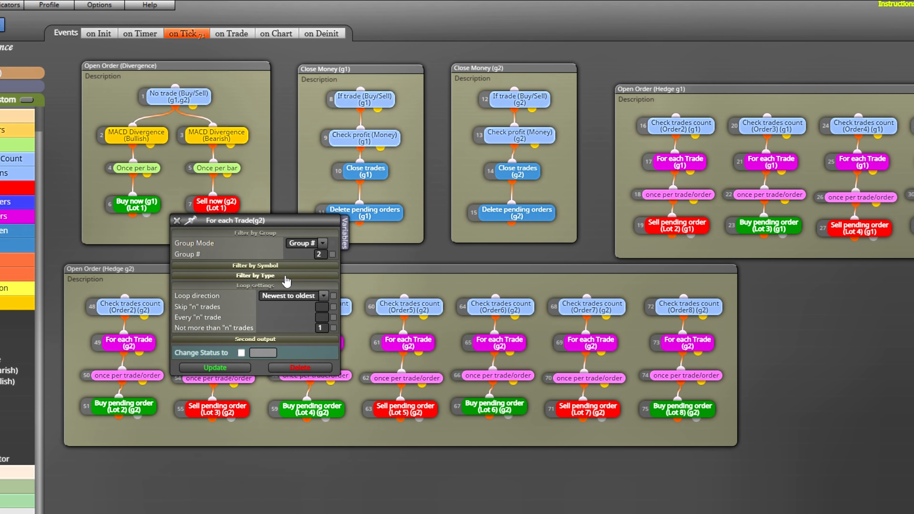
left_click(287, 267)
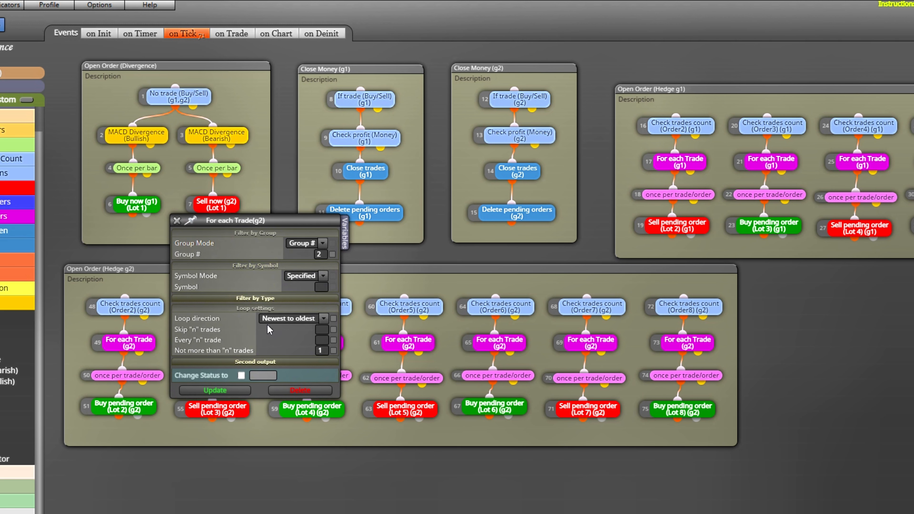
left_click(177, 220)
- Inspect the Order2 once per trade/order block and the Buy pending order (Lot 2) block with its expiration settings in Open Order (Hedge g2)
left_click(133, 375)
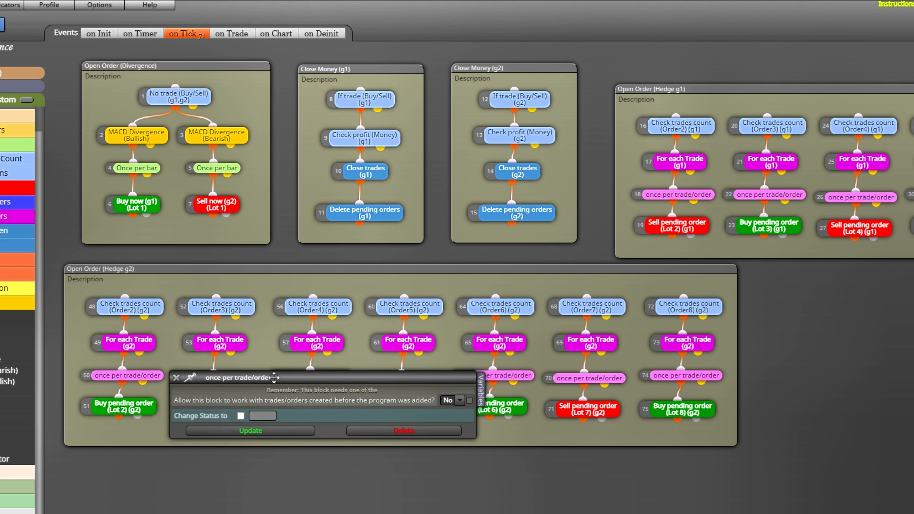
left_click(177, 378)
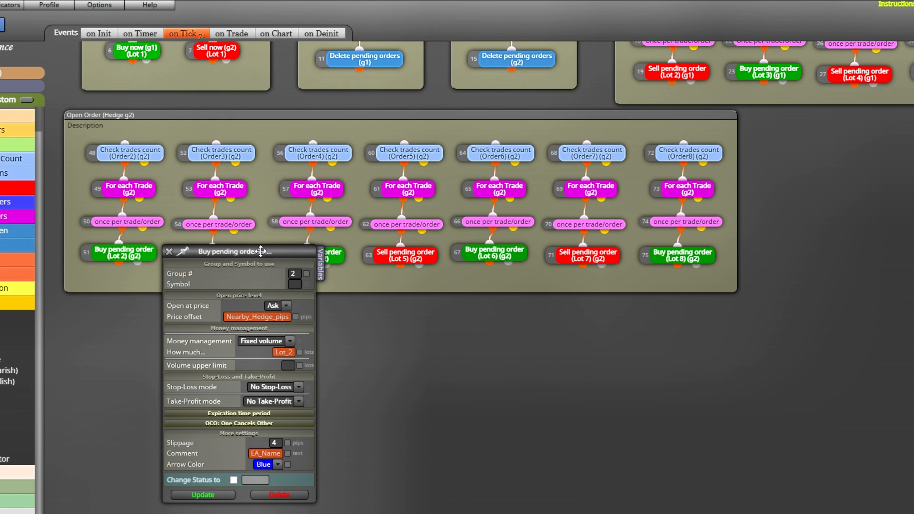
left_click_drag(260, 251, 268, 87)
left_click_drag(266, 242, 268, 177)
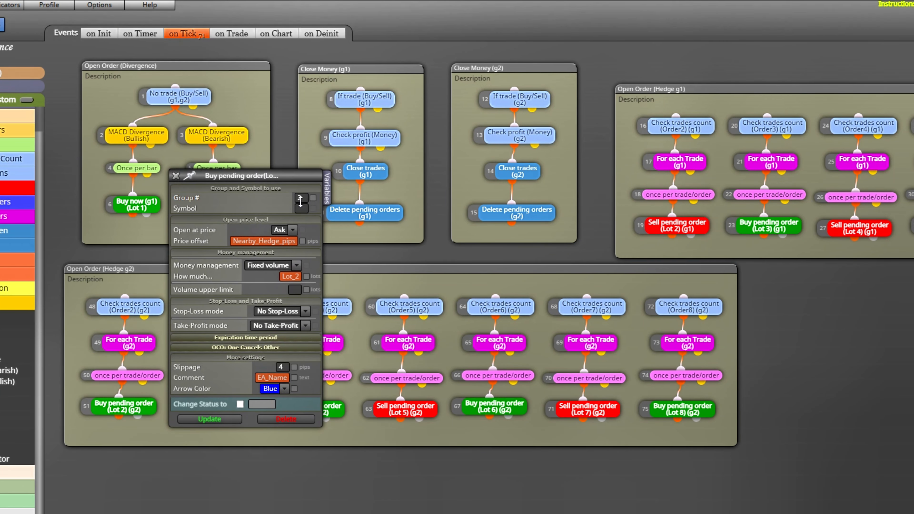
left_click(277, 337)
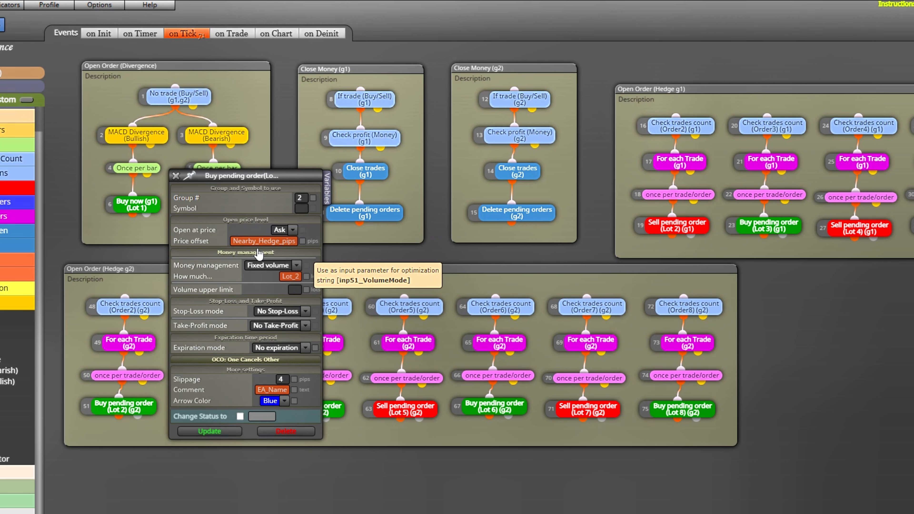
left_click(175, 176)
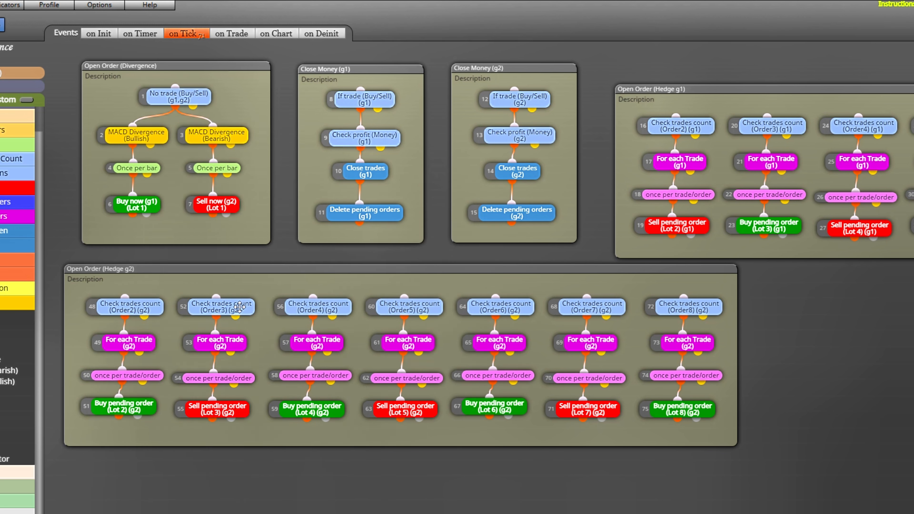
- Inspect the Order3 Check trades count block in Open Order (Hedge g2) and the symbol filter of its For each Trade block
left_click(316, 307)
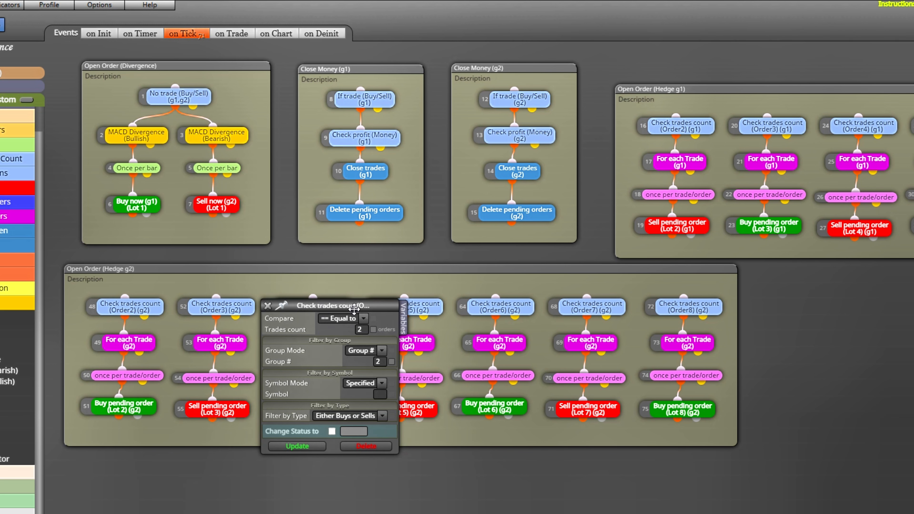
left_click(267, 306)
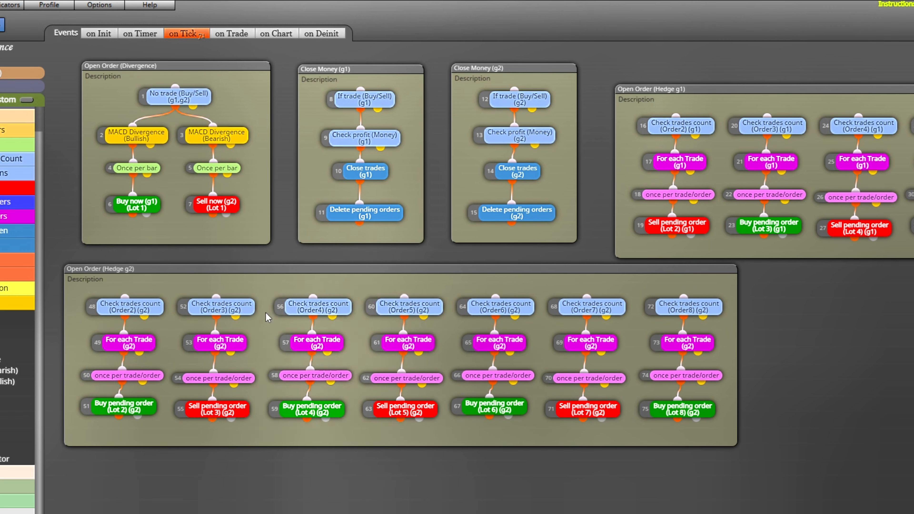
left_click(310, 342)
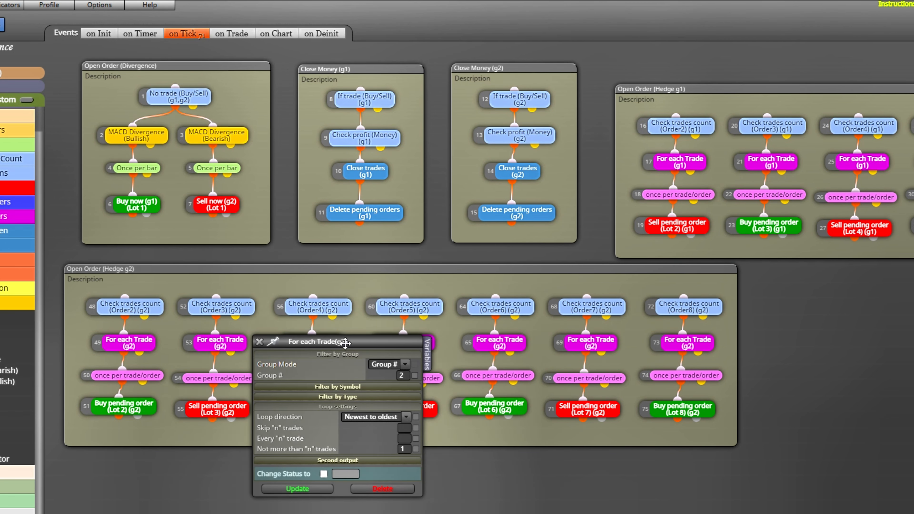
left_click_drag(345, 342, 356, 171)
left_click(374, 217)
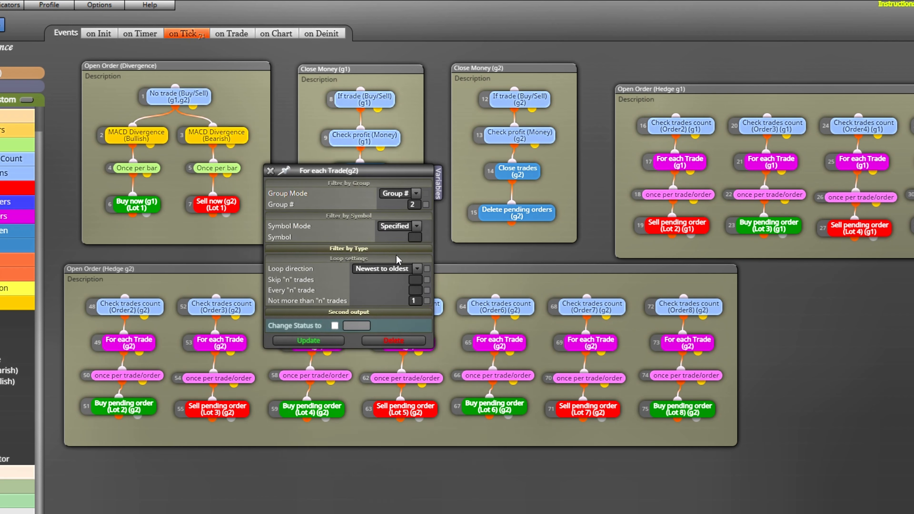
left_click(270, 170)
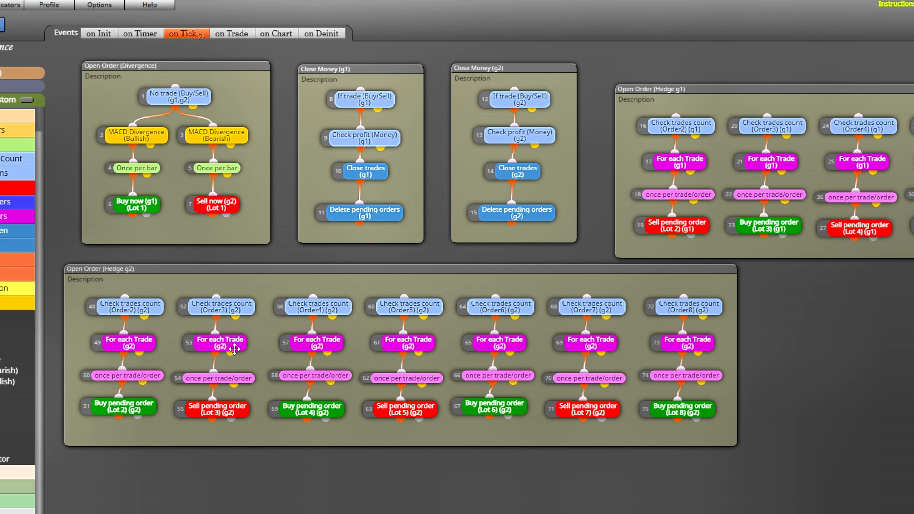
- Inspect the Order3 once per trade/order block and the Sell pending order (Lot 3) block with its expiration settings in Open Order (Hedge g2)
left_click(241, 379)
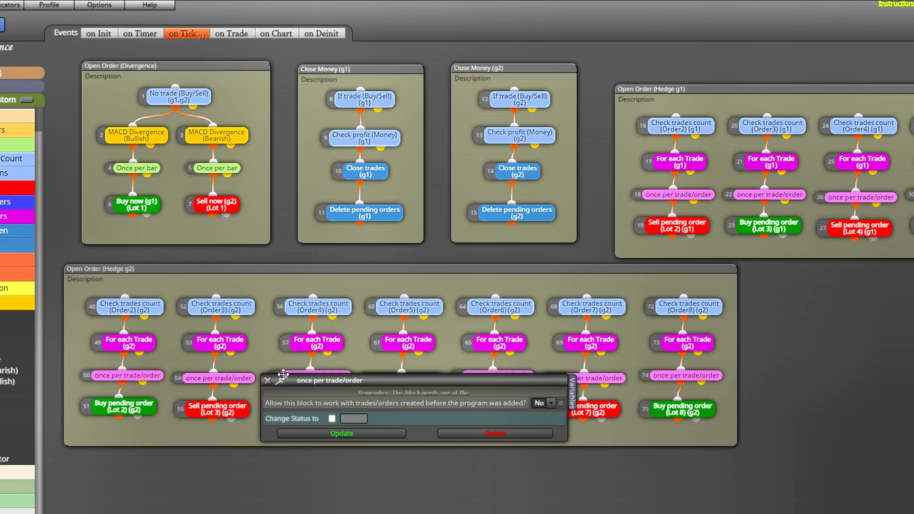
left_click(267, 380)
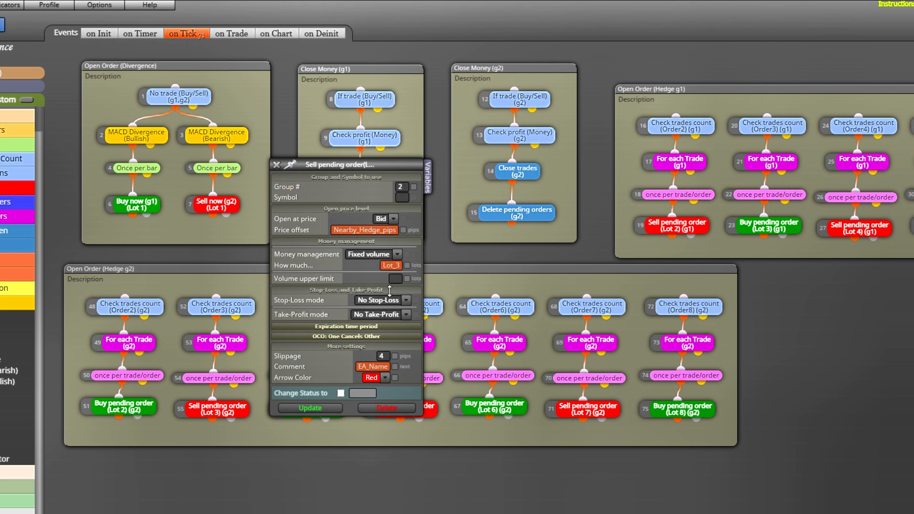
left_click(367, 326)
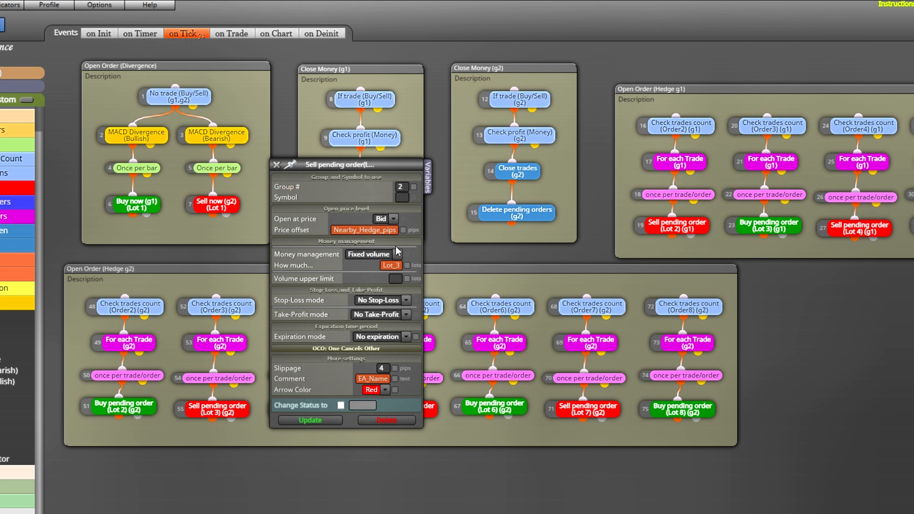
left_click(276, 165)
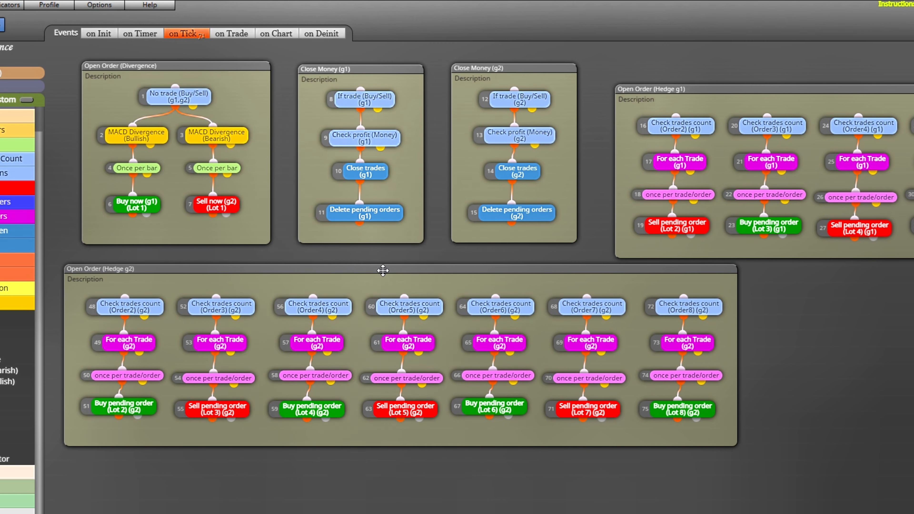
- Inspect the Order4 Check trades count block in Open Order (Hedge g2) and the symbol and type filters of its For each Trade block
left_click(347, 301)
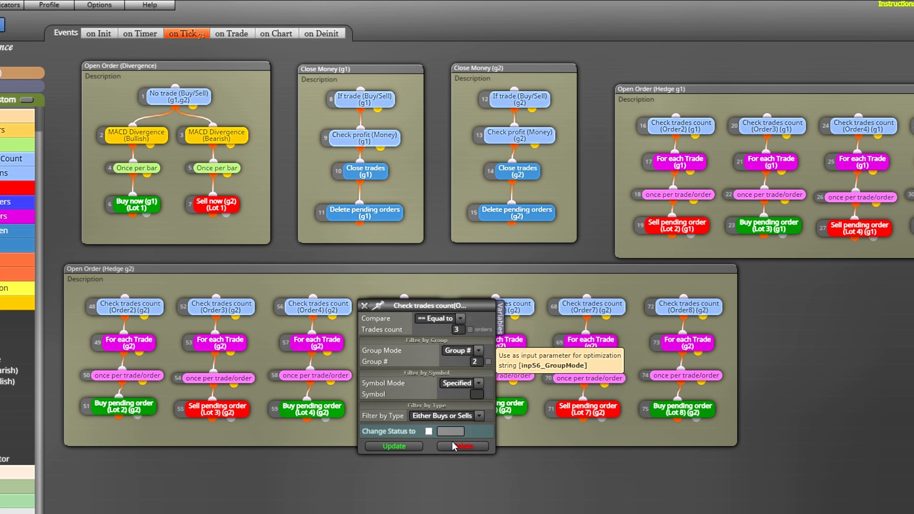
left_click(364, 305)
left_click(330, 341)
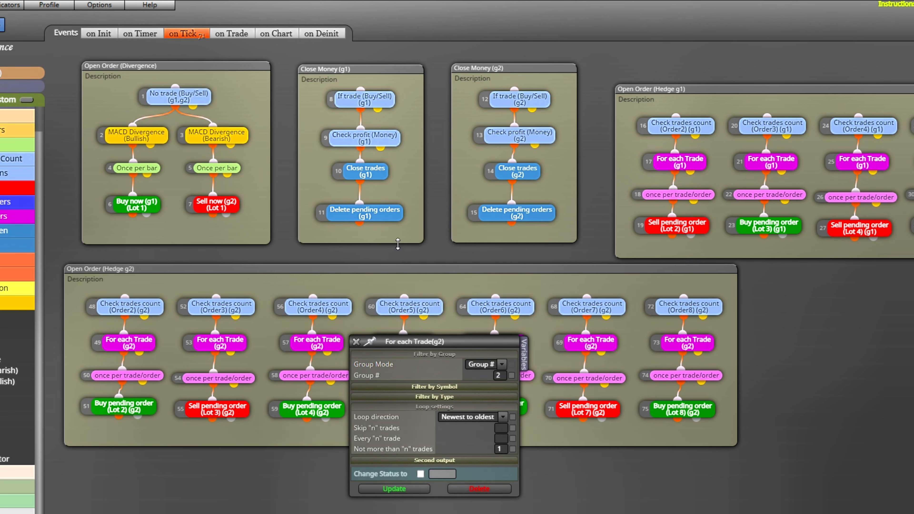
left_click_drag(434, 341, 469, 62)
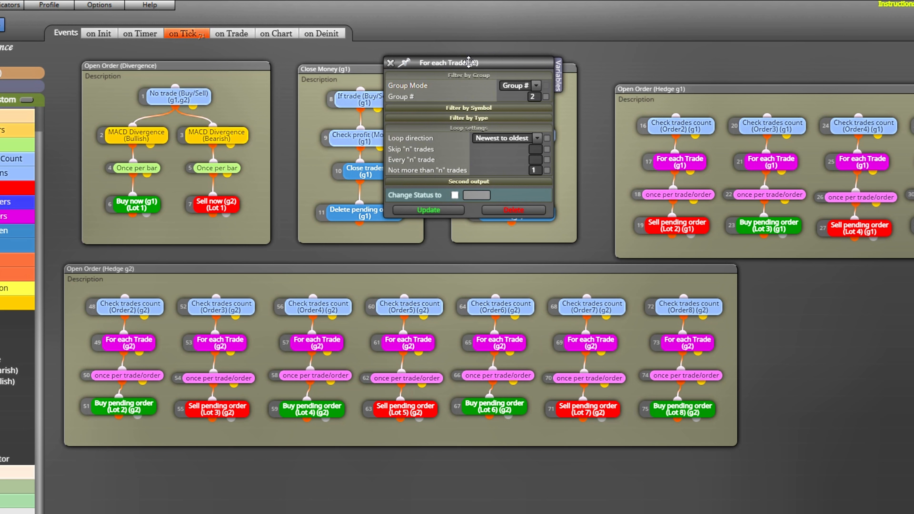
left_click(497, 109)
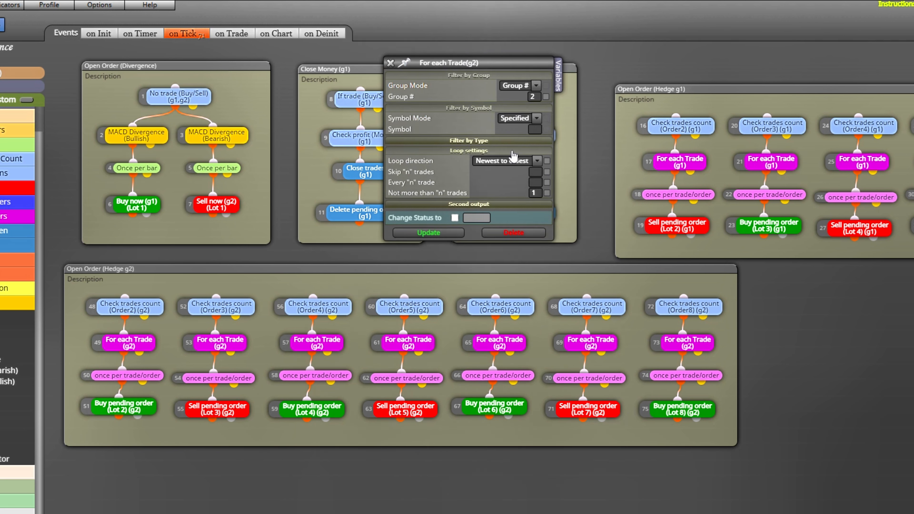
left_click(501, 141)
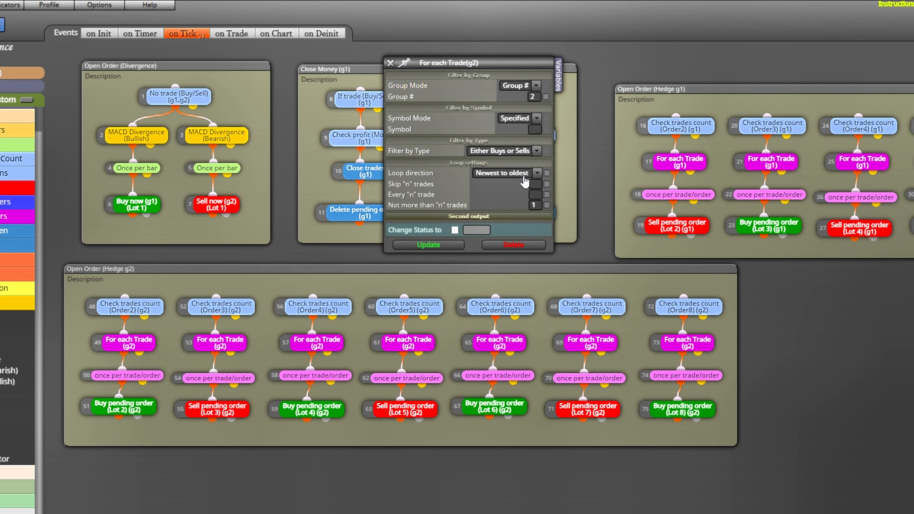
left_click(391, 64)
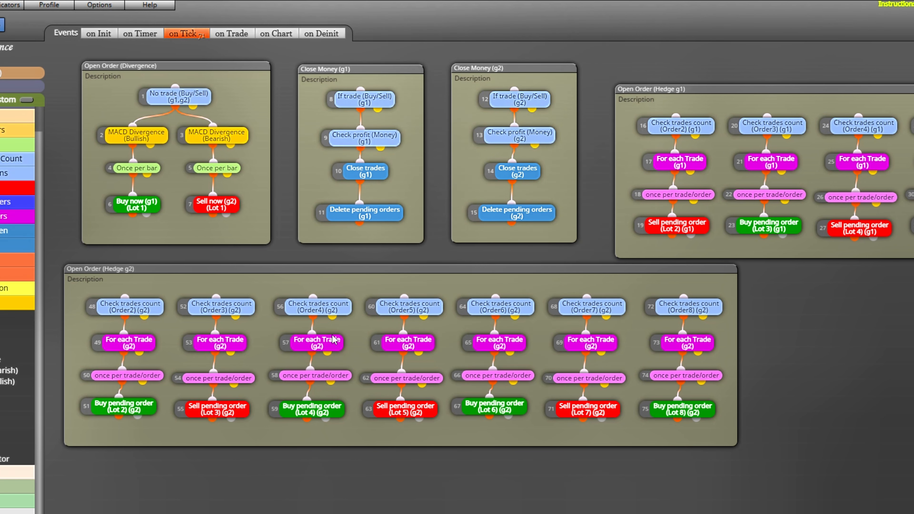
- Inspect the Order4 once per trade/order block and the Buy pending order (Lot 4) block with its expiration settings in Open Order (Hedge g2)
left_click(344, 372)
left_click(365, 378)
double_click(330, 409)
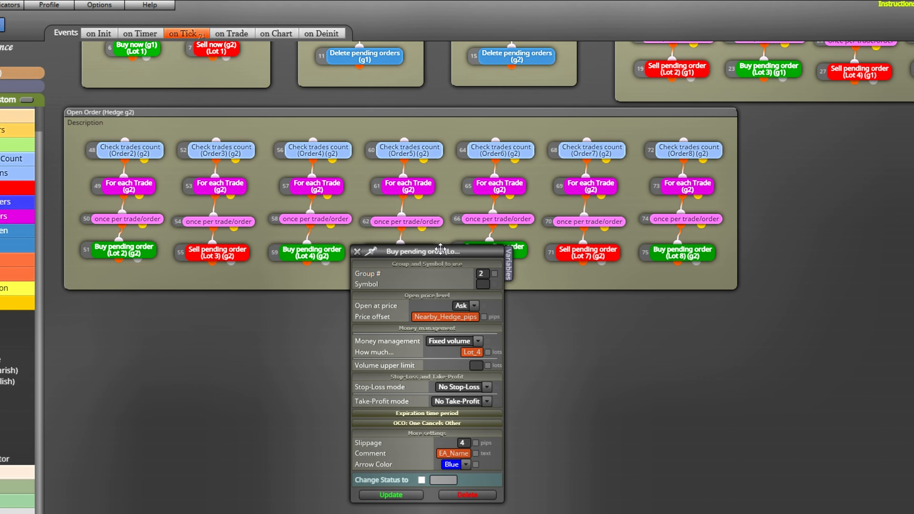
left_click_drag(442, 168, 442, 20)
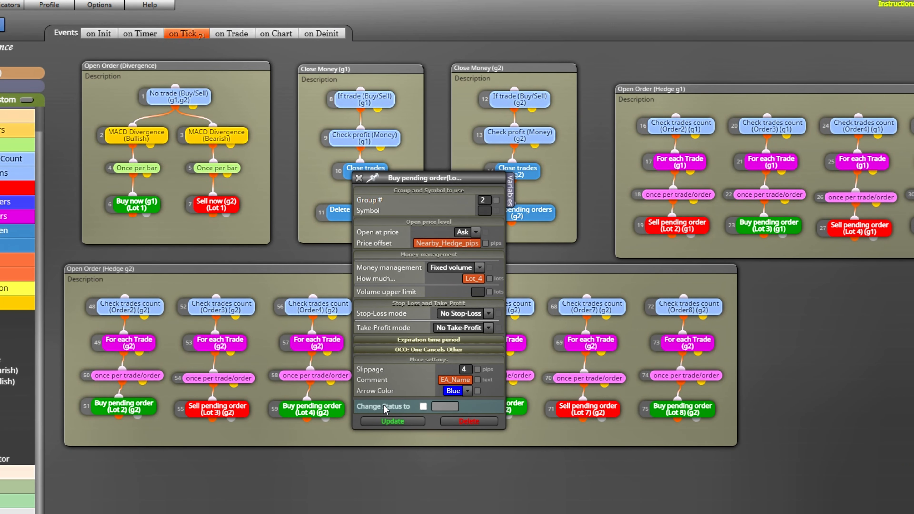
left_click(455, 342)
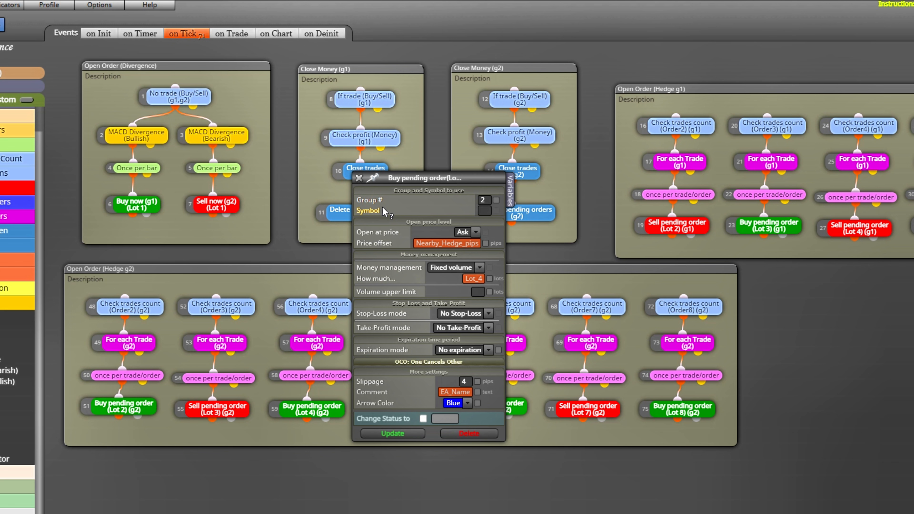
left_click(359, 178)
- Inspect the Order5 Check trades count block in Open Order (Hedge g2) and the symbol filter of its For each Trade block
left_click(434, 302)
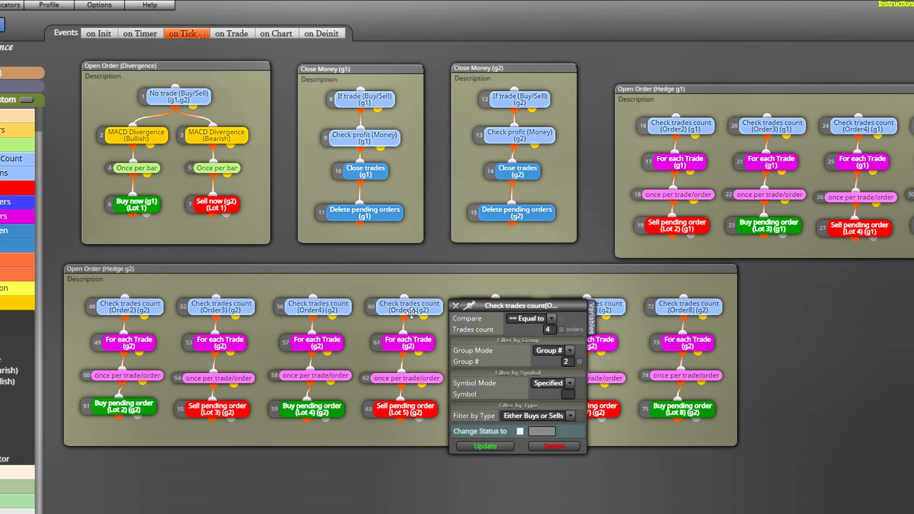
left_click(455, 306)
left_click(427, 339)
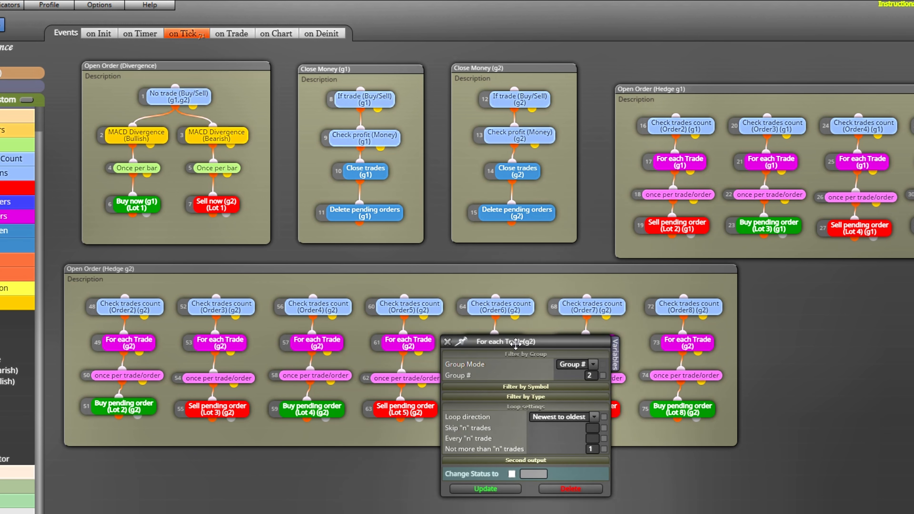
left_click(540, 201)
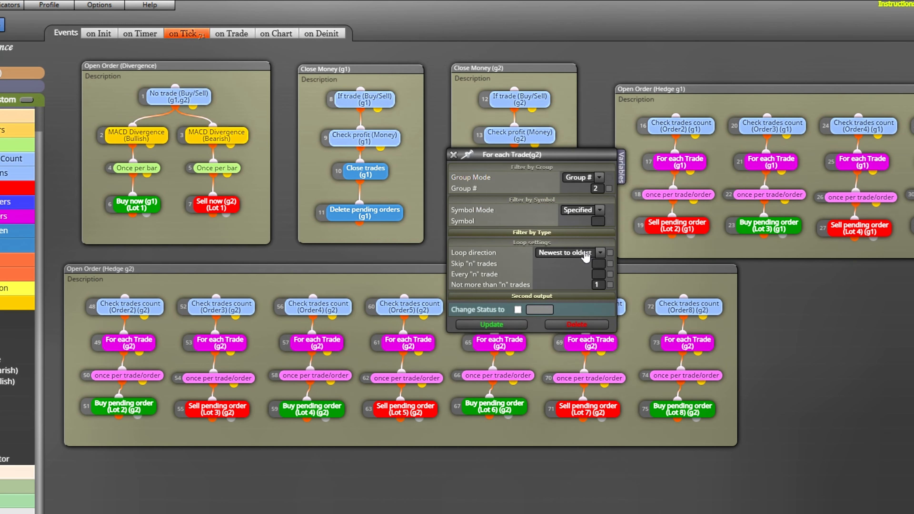
left_click(453, 155)
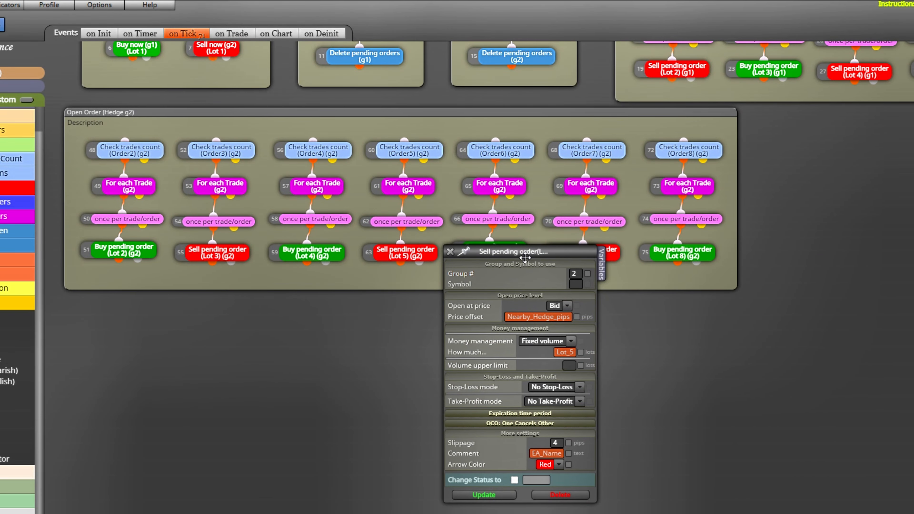
- Inspect the Sell pending order (Lot 5) block in Open Order (Hedge g2), including its expiration and One Cancels Other settings
left_click_drag(525, 257, 532, 4)
left_click(544, 312)
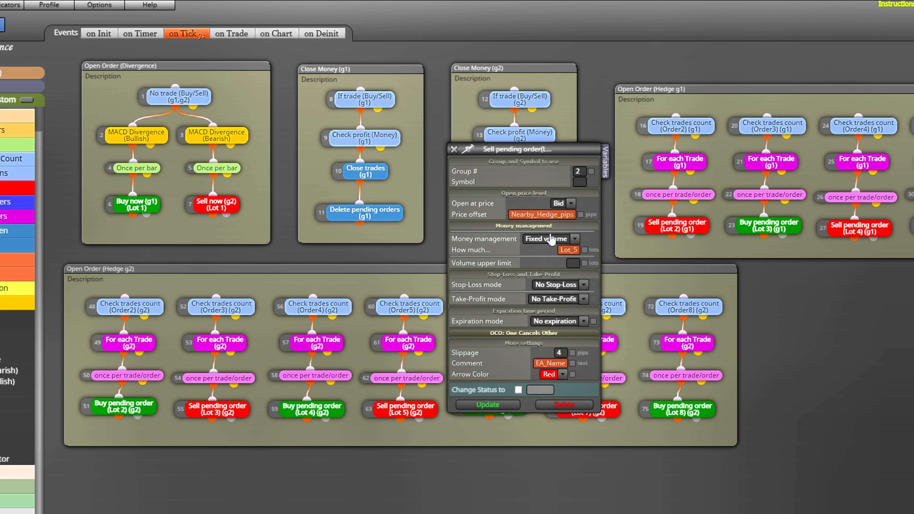
left_click(522, 334)
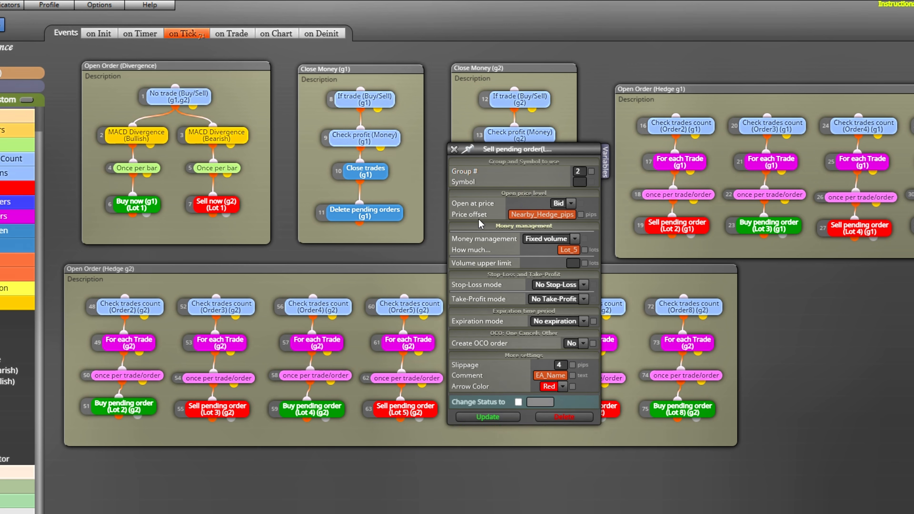
left_click(454, 150)
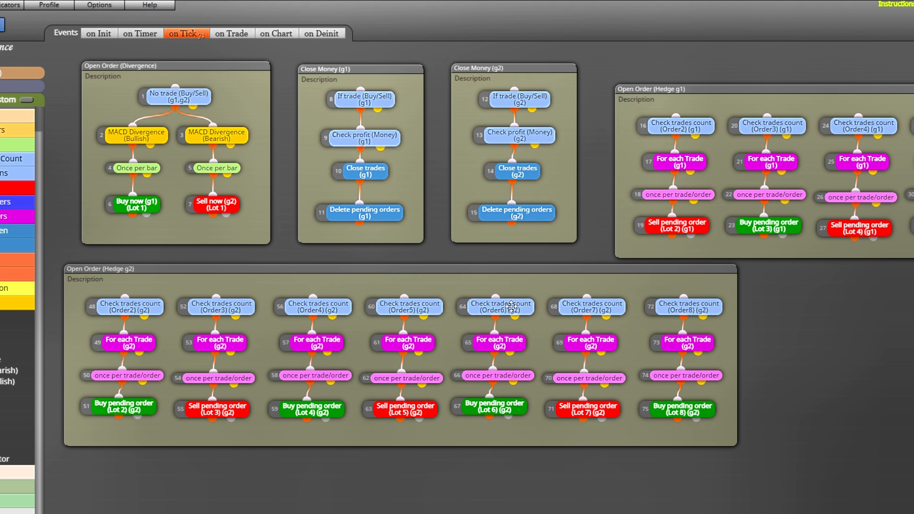
- Inspect the Order6 Check trades count block in Open Order (Hedge g2) and the symbol and type filters of its For each Trade block
left_click(513, 303)
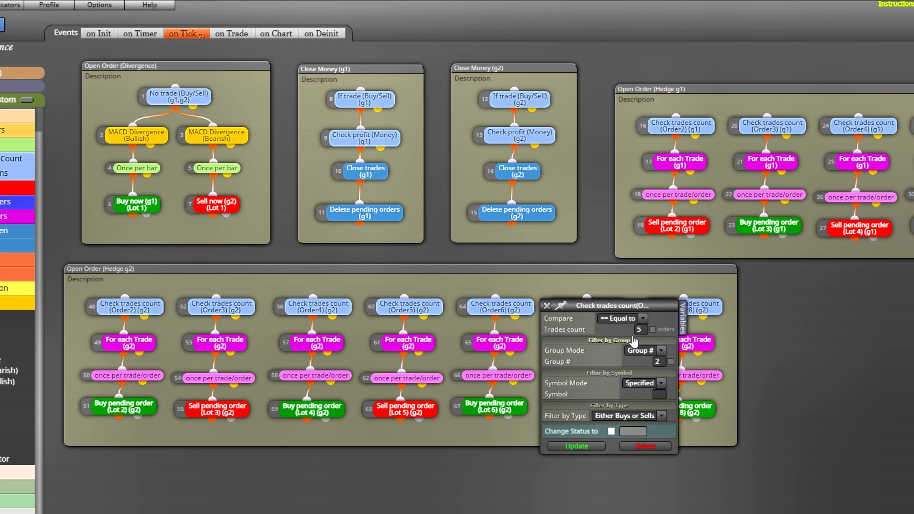
left_click(547, 305)
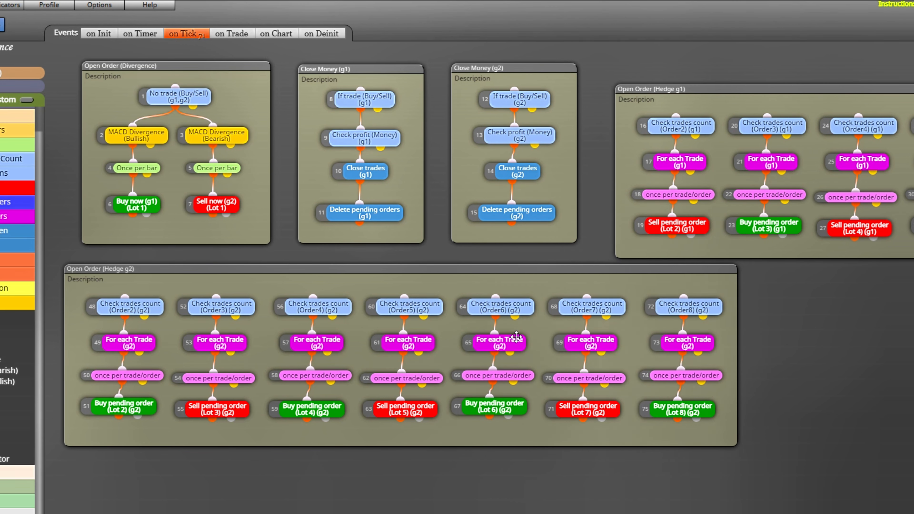
left_click(500, 341)
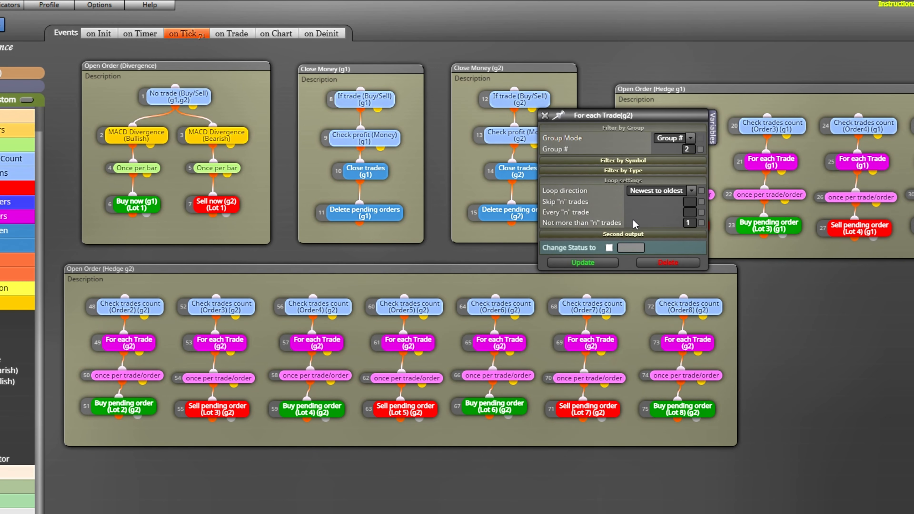
left_click(633, 160)
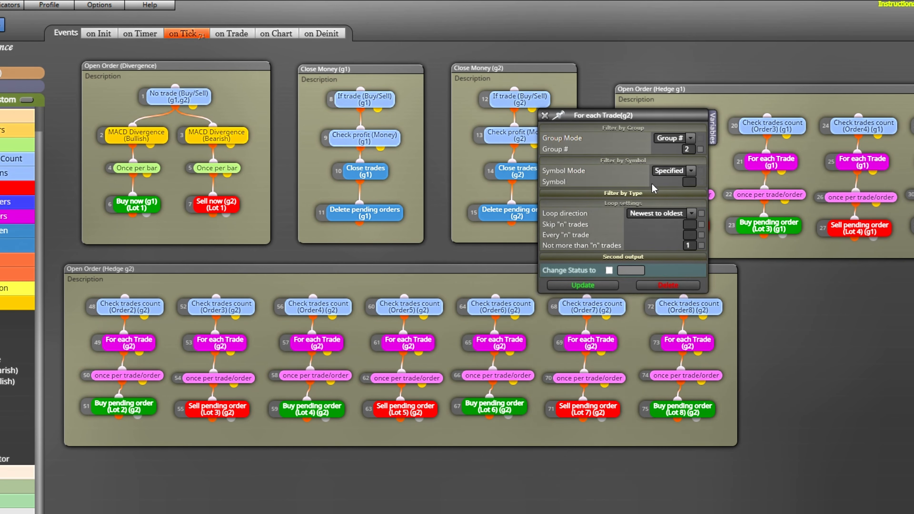
left_click(637, 194)
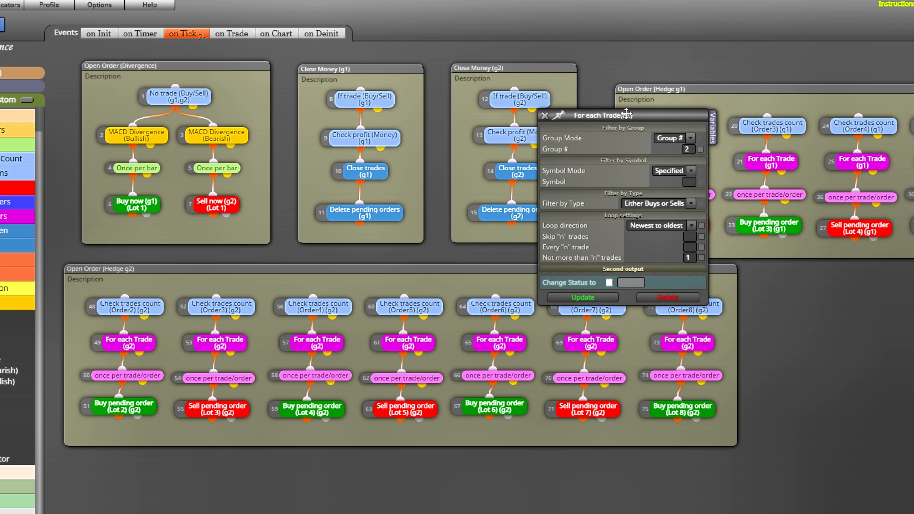
left_click(544, 115)
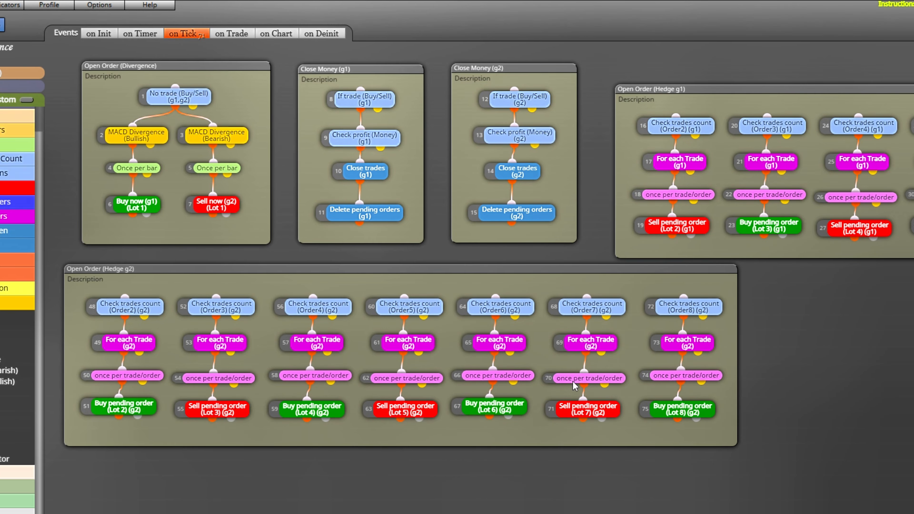
- Inspect the Buy pending order (Lot 6) block in Open Order (Hedge g2), including its expiration and One Cancels Other settings
left_click(501, 406)
left_click_drag(593, 251, 602, 1)
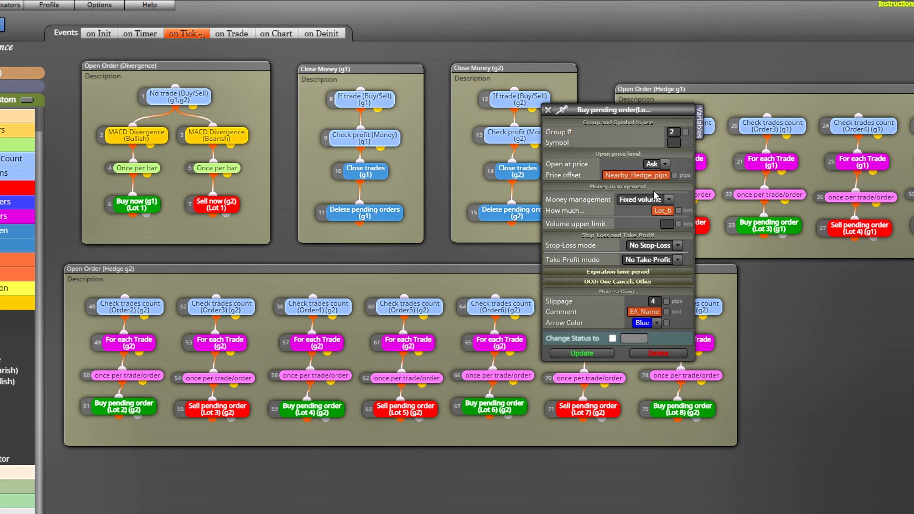
left_click(641, 272)
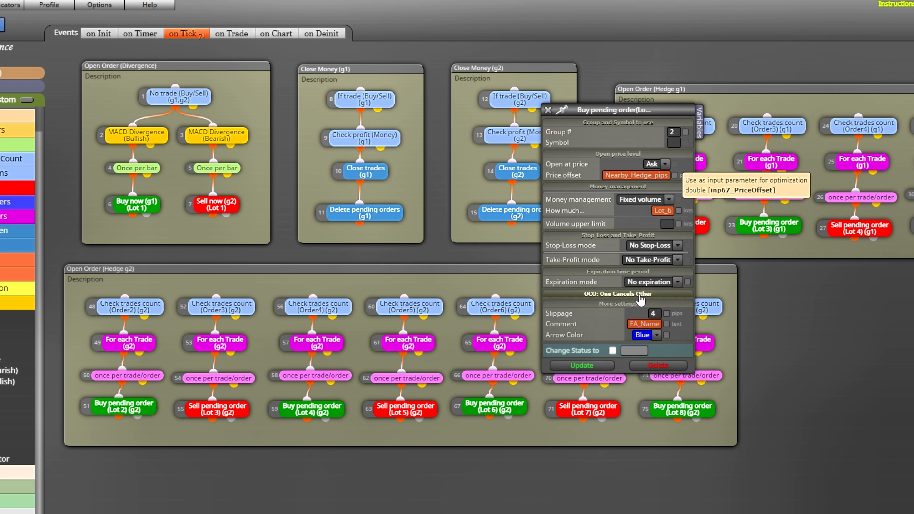
left_click(639, 294)
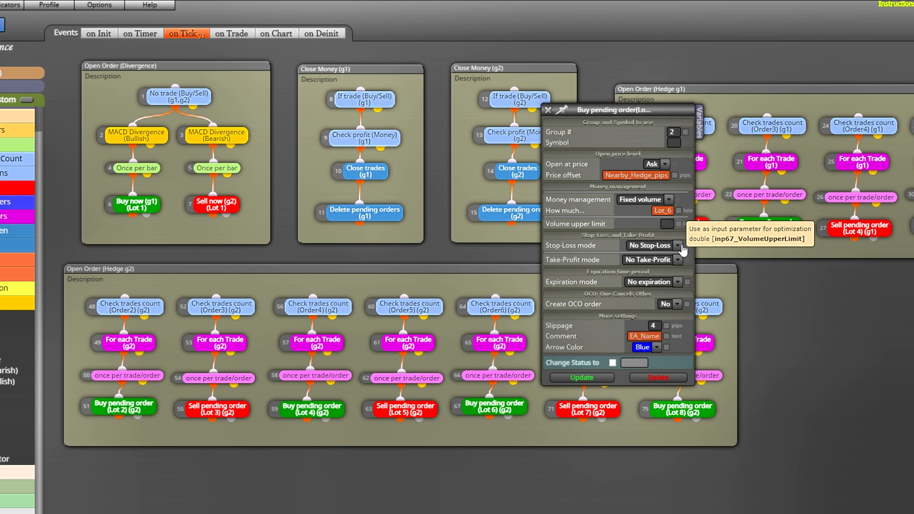
left_click(547, 110)
- Inspect the Order7 Check trades count block in Open Order (Hedge g2) and the symbol and type filters of its For each Trade block
left_click(676, 302)
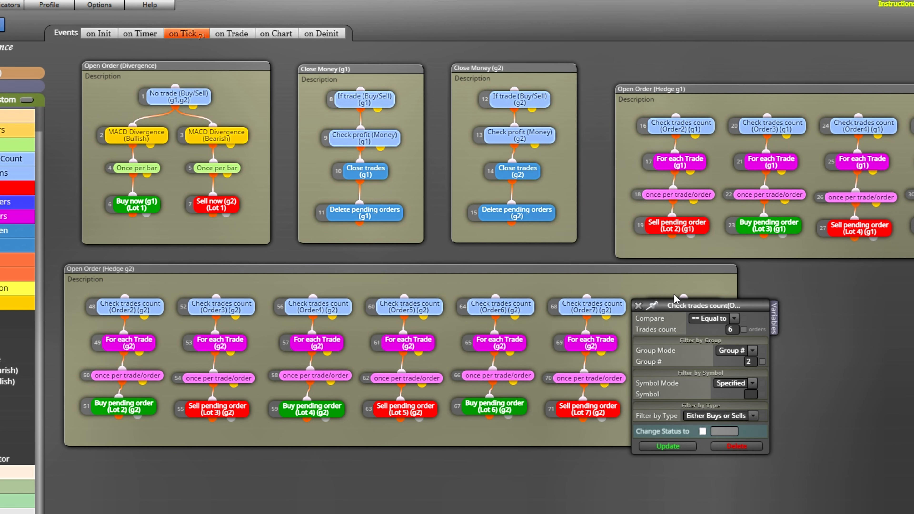
left_click_drag(675, 310, 678, 191)
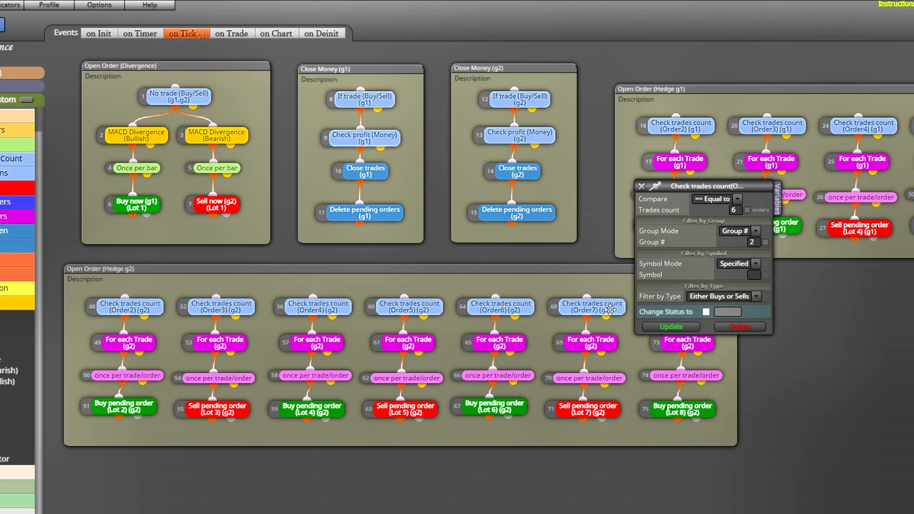
left_click(641, 186)
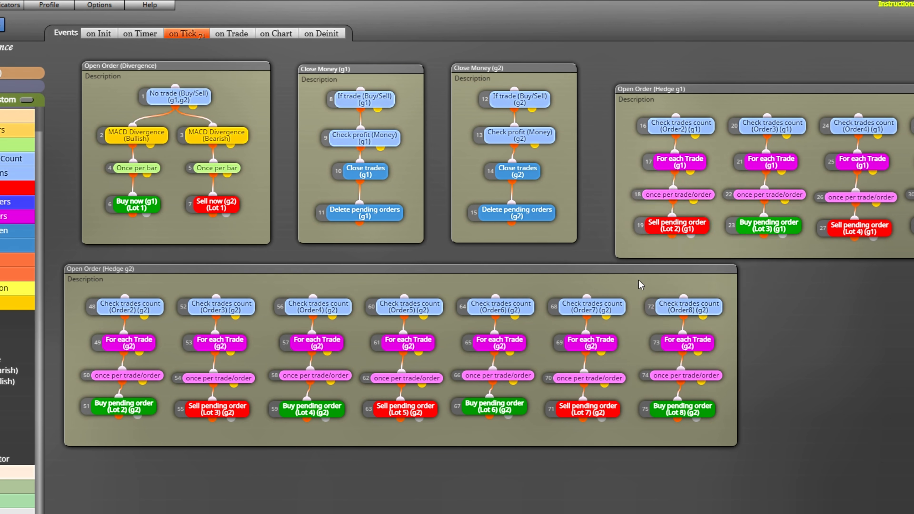
left_click(612, 344)
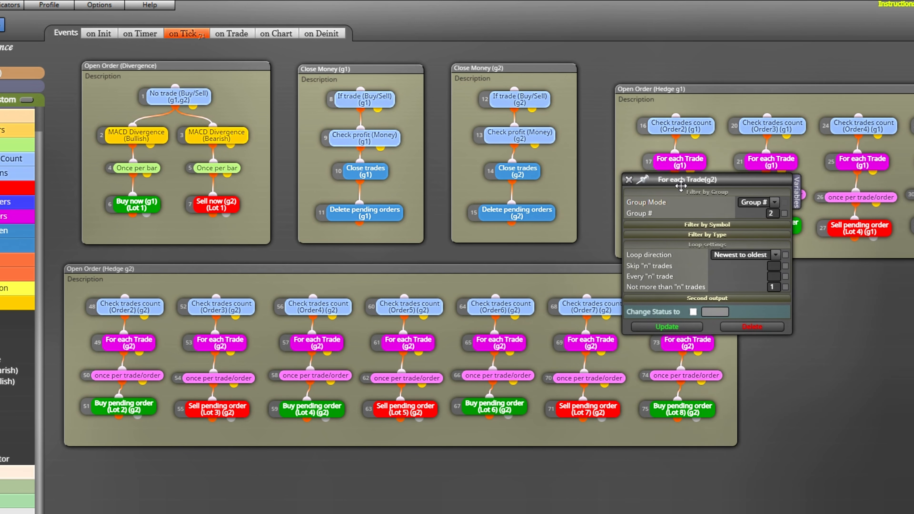
left_click(722, 226)
left_click(730, 258)
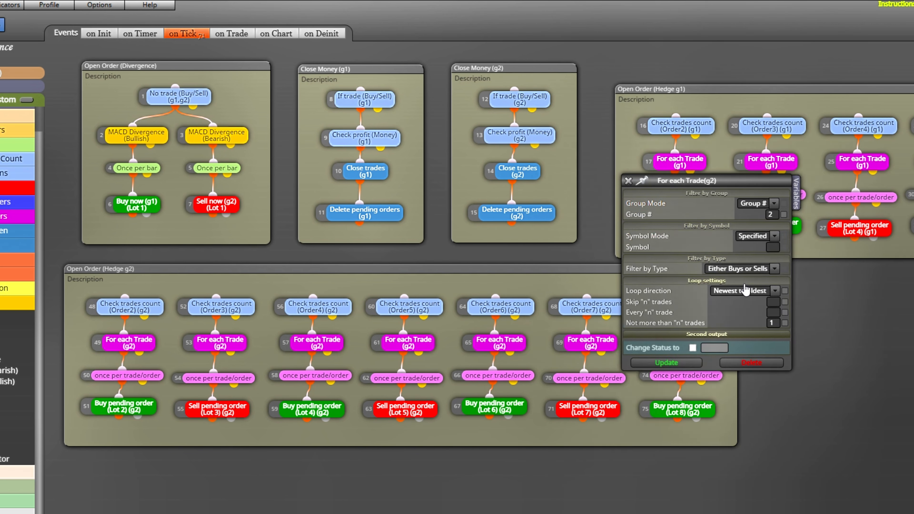
left_click(628, 182)
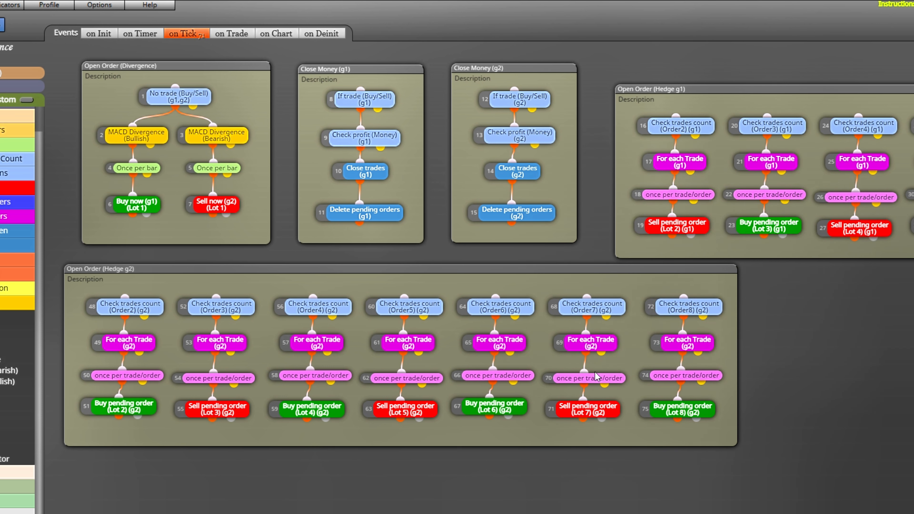
- Inspect the once per trade/order and Sell pending order (Lot 7) blocks in Open Order (Hedge g2), including the order's expiration setting
left_click(594, 375)
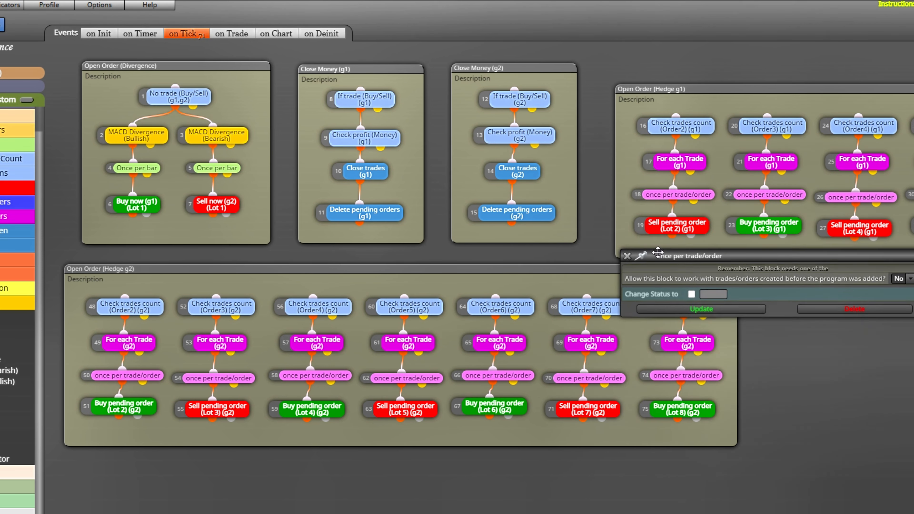
left_click(626, 248)
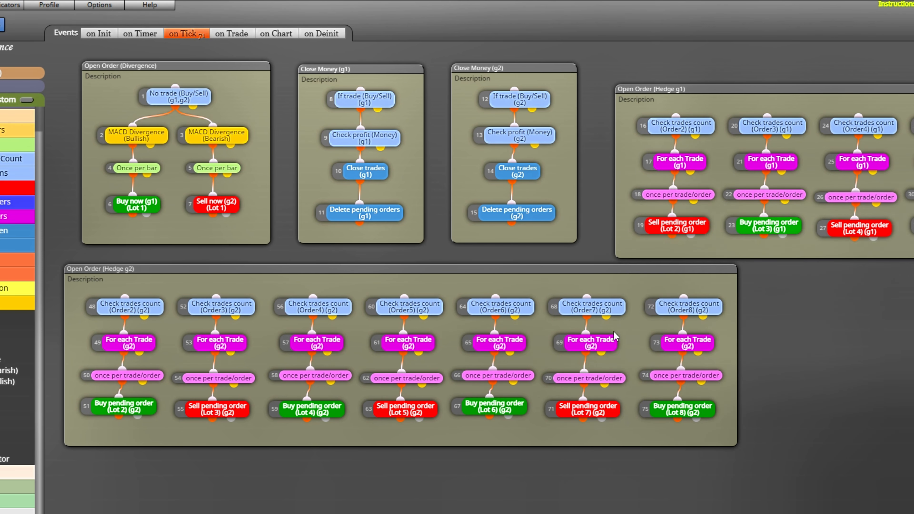
left_click(614, 410)
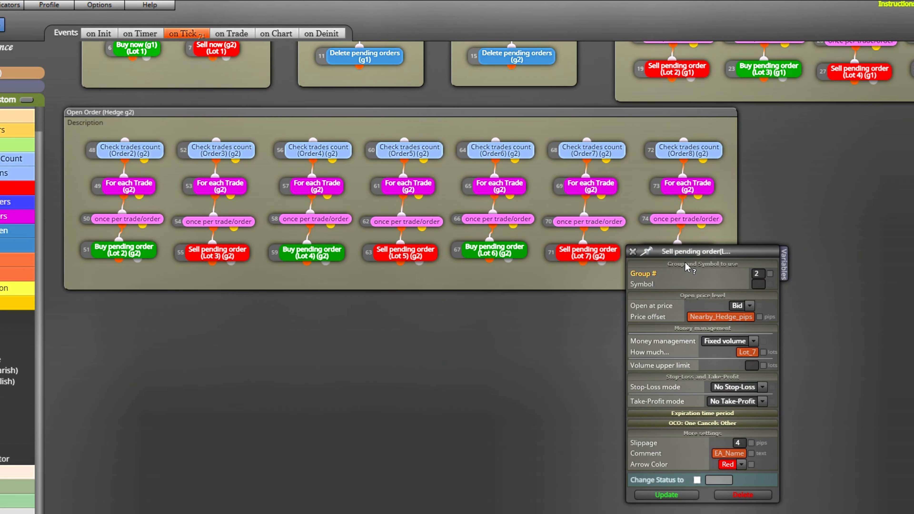
left_click_drag(682, 252, 691, 24)
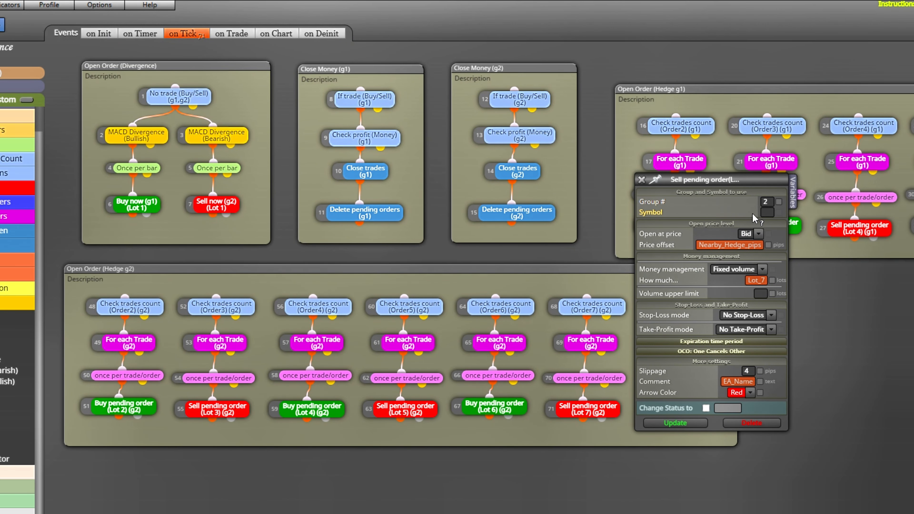
left_click(734, 341)
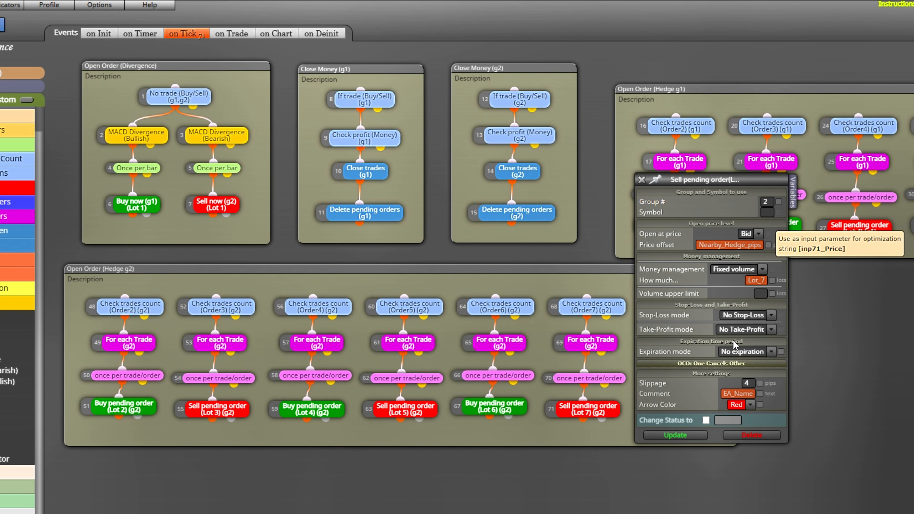
left_click(642, 180)
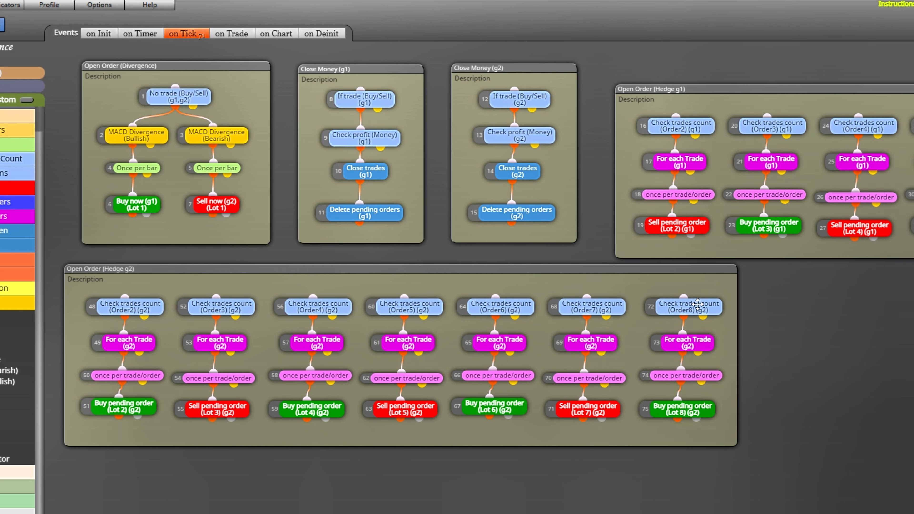
- Inspect the Order8 Check trades count block in Open Order (Hedge g2) and the symbol and type filters of its For each Trade block
left_click(698, 305)
left_click_drag(770, 296, 770, 189)
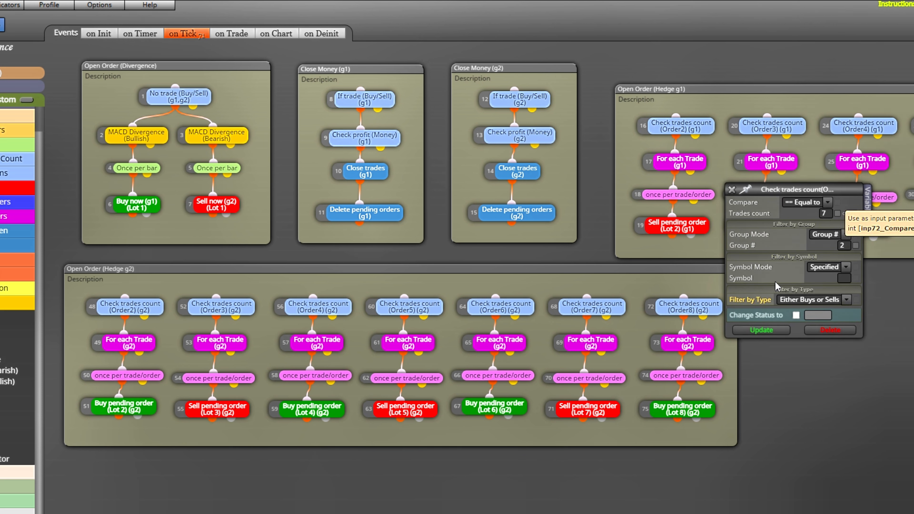
left_click(731, 189)
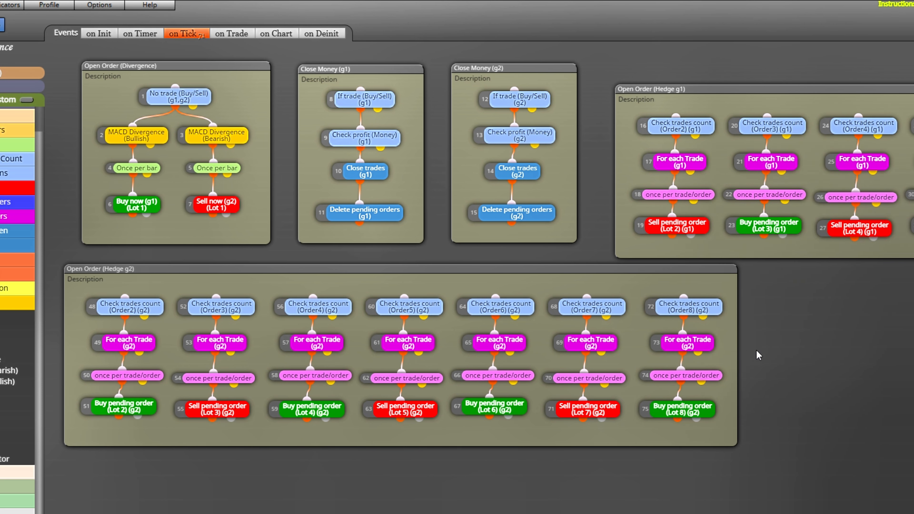
left_click(687, 342)
left_click_drag(778, 282, 777, 199)
left_click(800, 245)
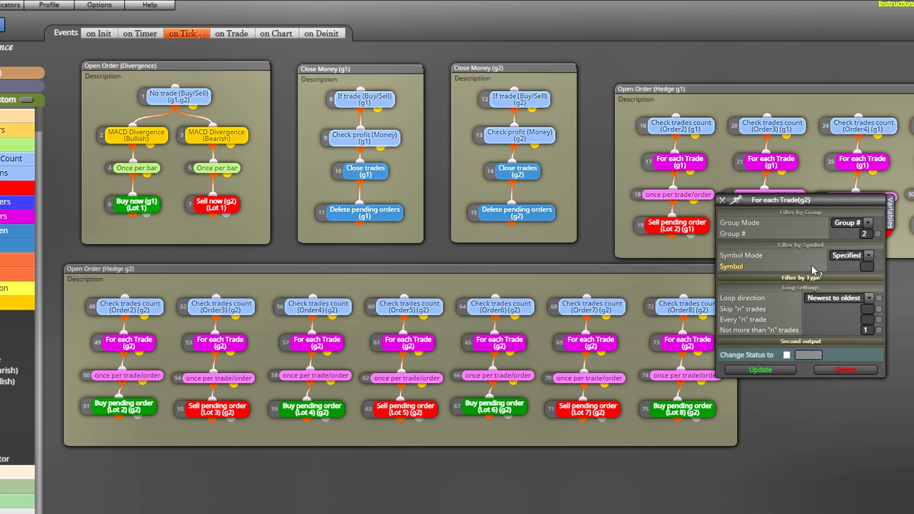
left_click(800, 278)
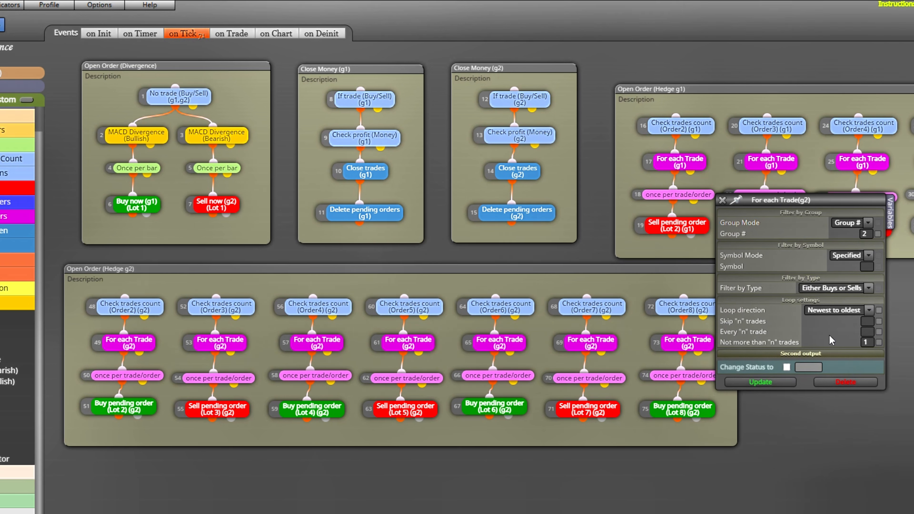
left_click(722, 200)
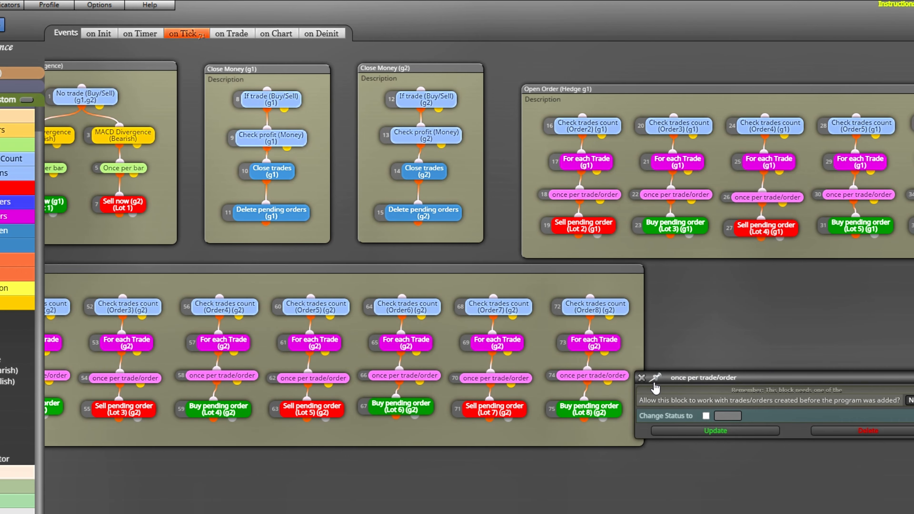
- Inspect the once per trade/order and Buy pending order (Lot 8) blocks in Open Order (Hedge g2), including expiration and One Cancels Other settings
left_click(642, 380)
left_click_drag(614, 410, 613, 407)
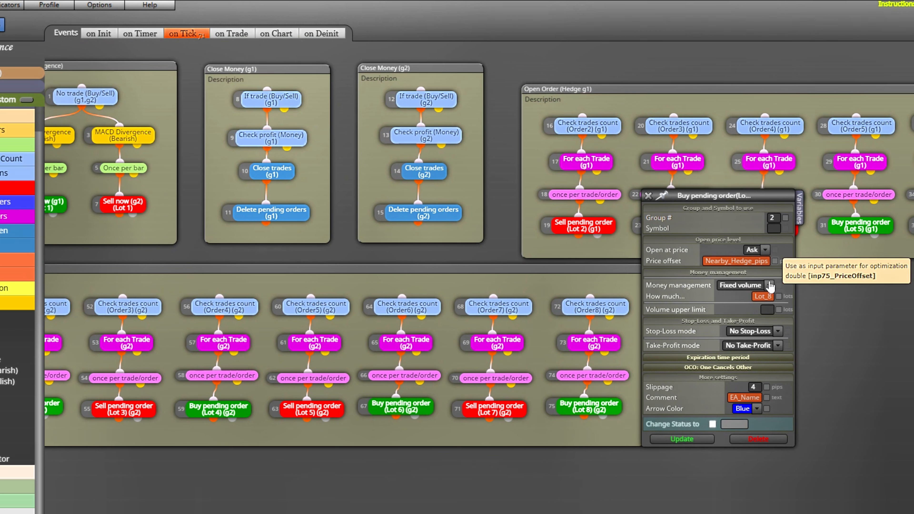
left_click(742, 358)
left_click(747, 380)
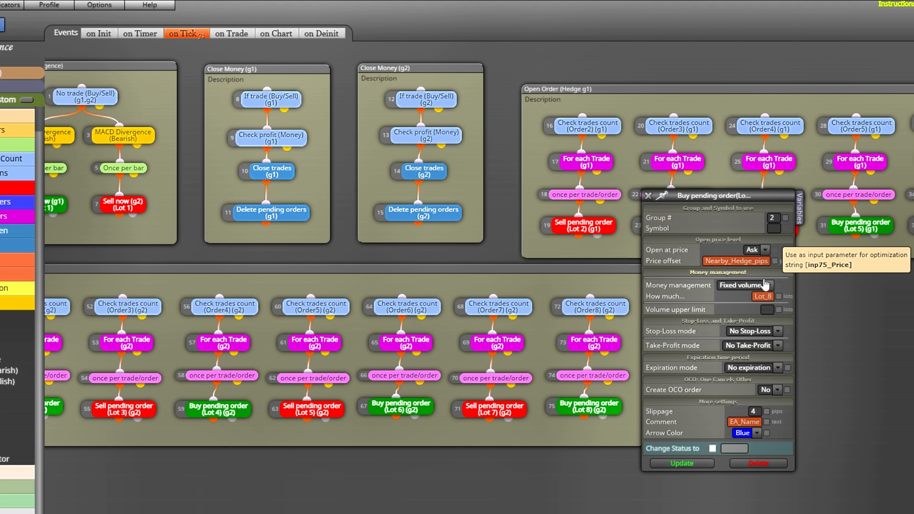
left_click(648, 196)
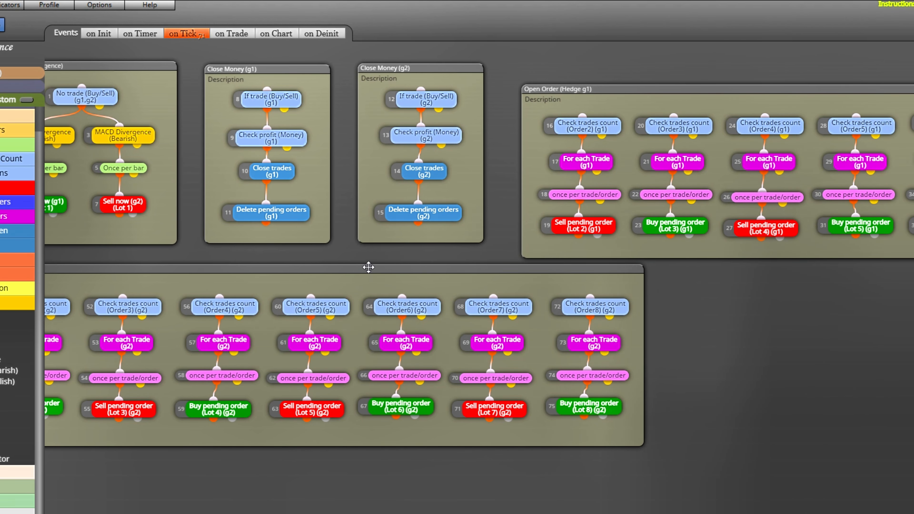
- Move the Open Order (Hedge g2) group to the right, below the Close Money and Open Order (Hedge g1) groups
left_click_drag(368, 267, 584, 295)
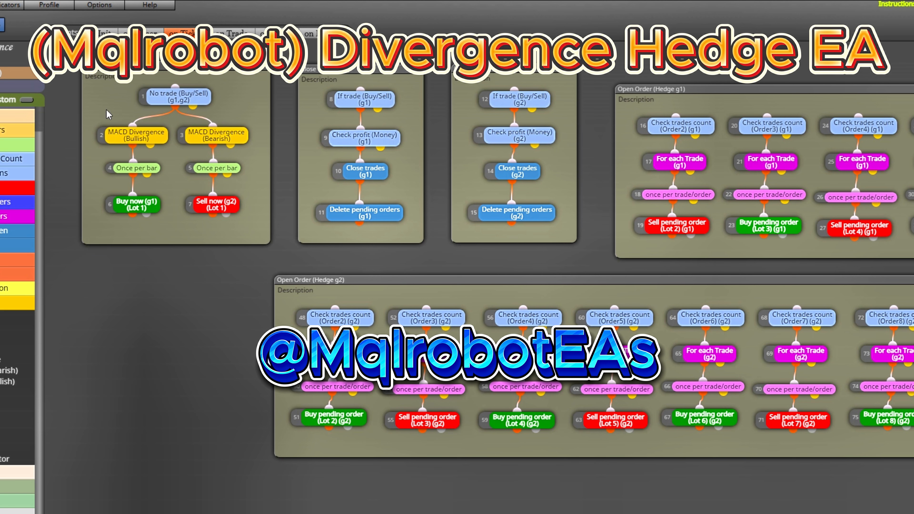
- Review the project's constants list and its variables list
left_click(31, 76)
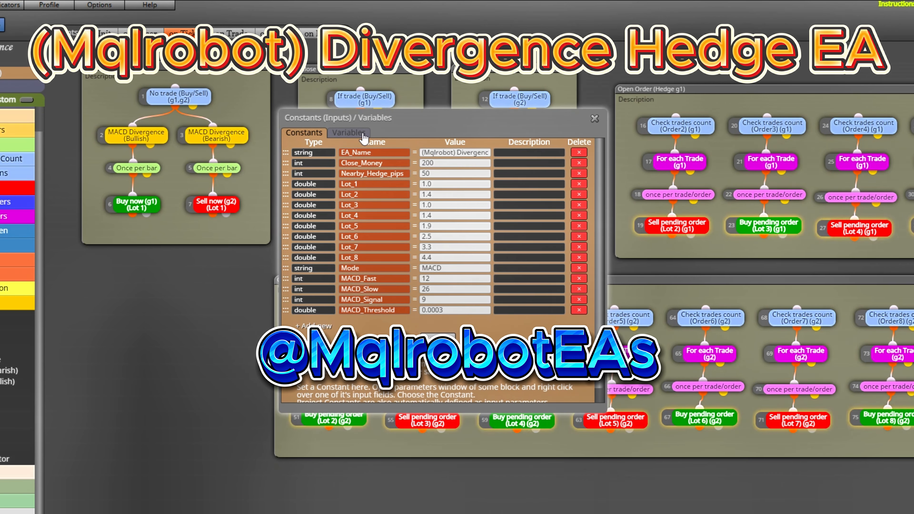
left_click(350, 133)
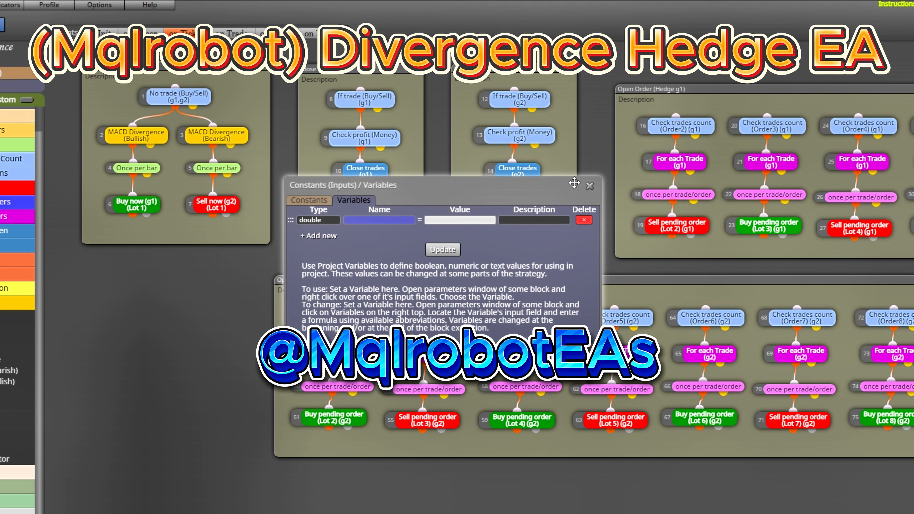